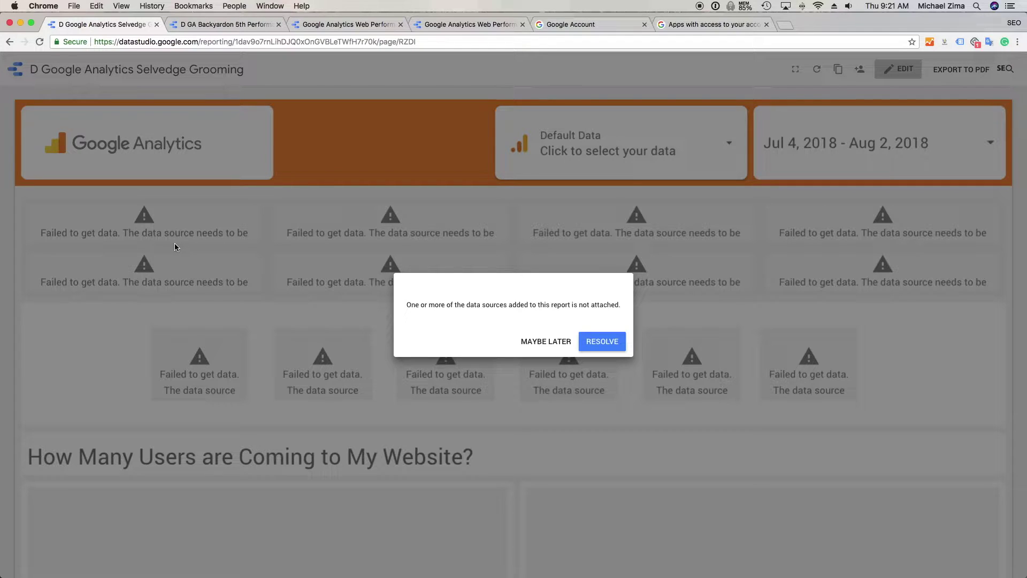
Open the Selvedge Grooming connection problem, check the other report tabs, then view Web Performance
click(600, 348)
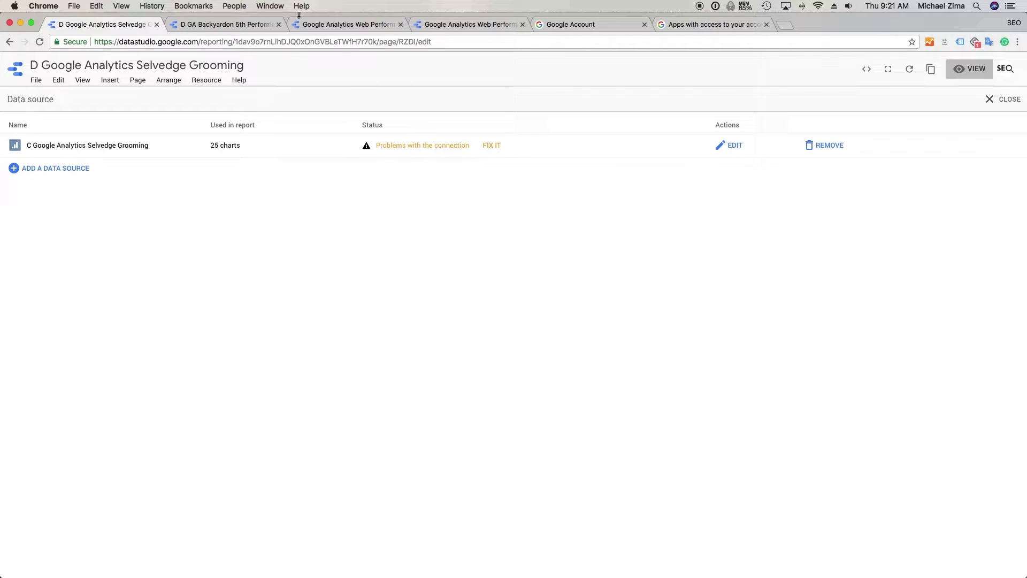
click(229, 26)
scroll(284, 303, down, 3)
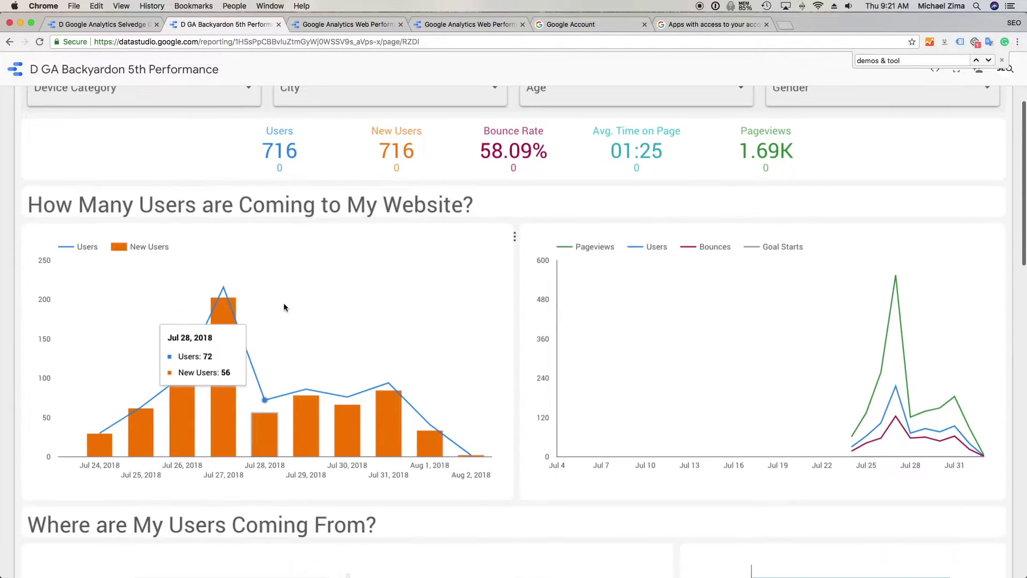
click(128, 24)
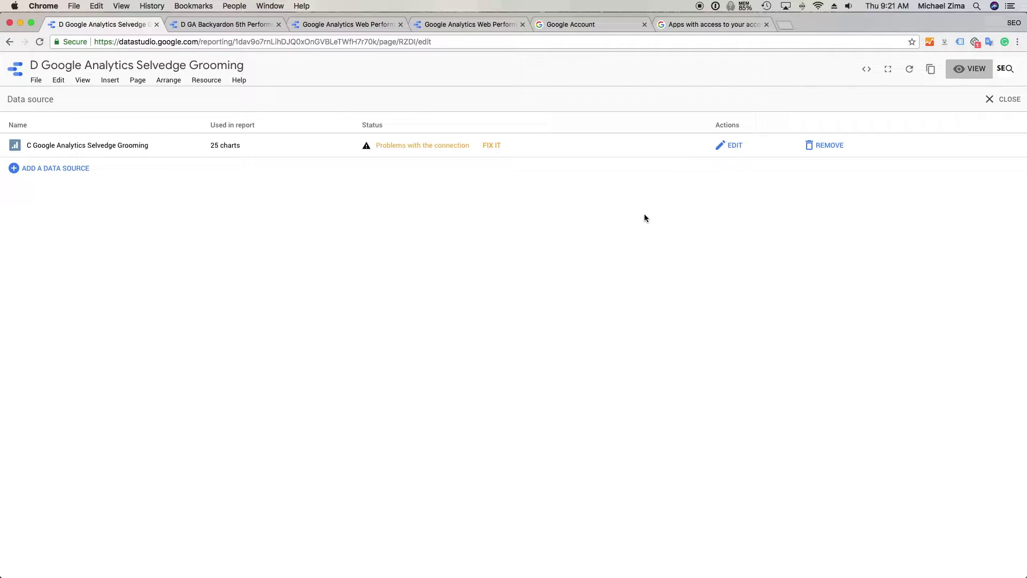
click(363, 24)
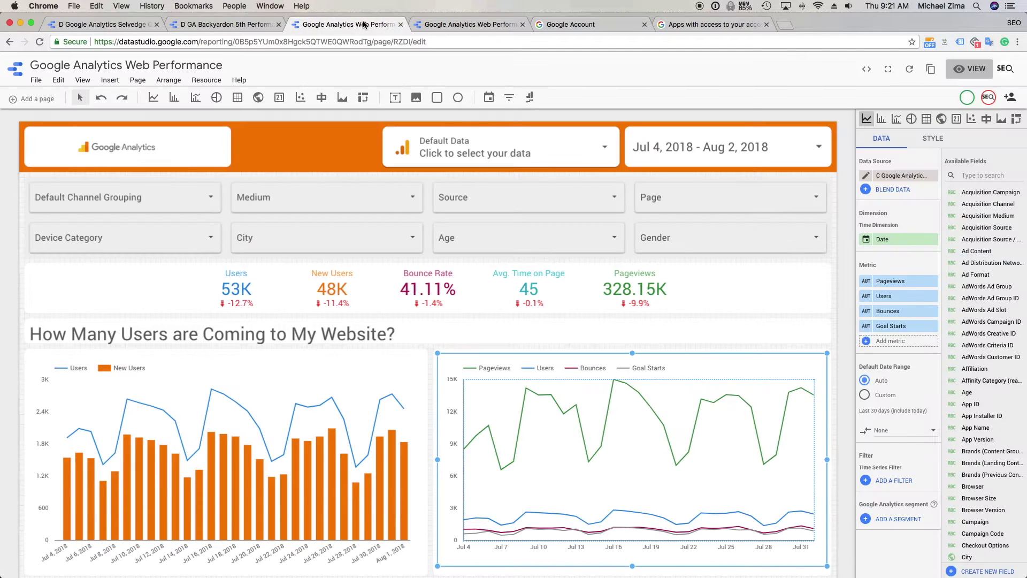
Scroll through the Web Performance report, then return to the Selvedge Grooming data sources
scroll(683, 240, down, 2)
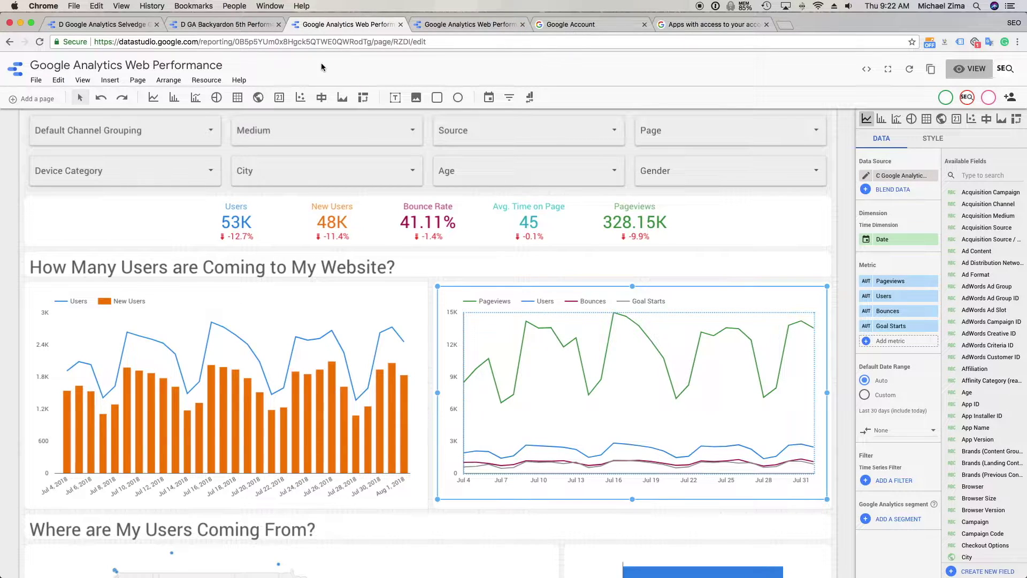
click(120, 24)
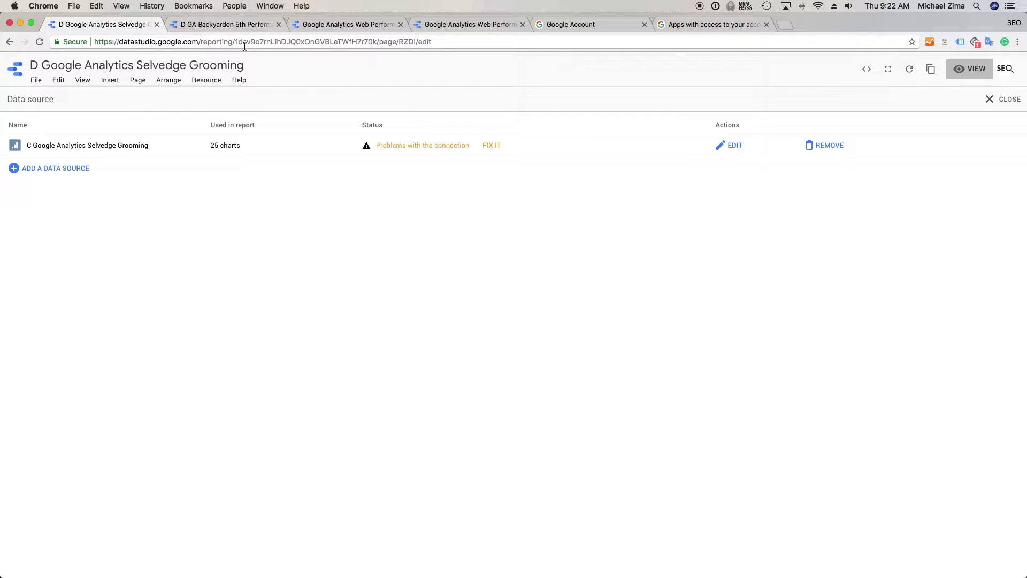
Fix the Selvedge Grooming connection, then list the Web Performance report's added data sources
click(492, 146)
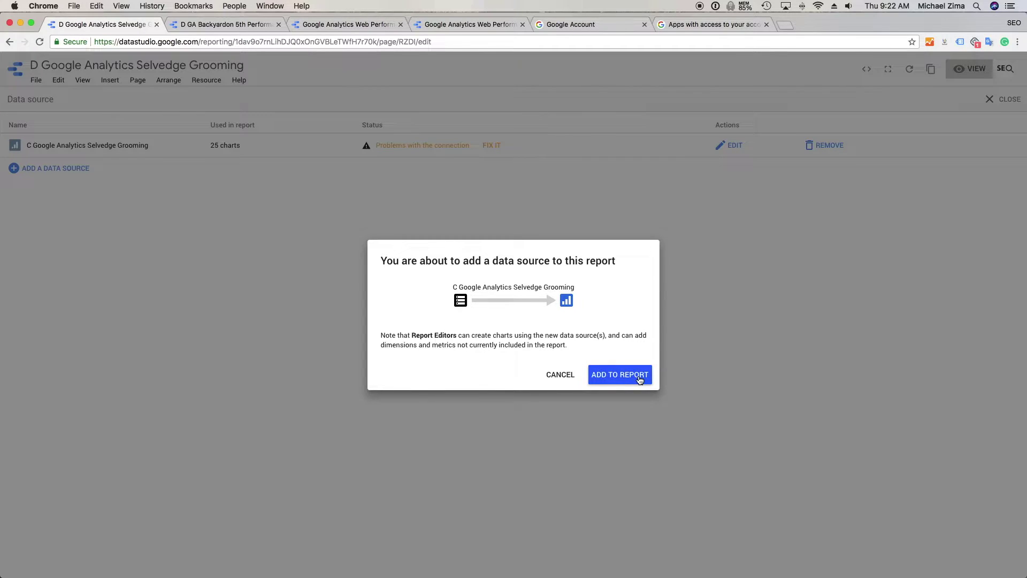
click(342, 27)
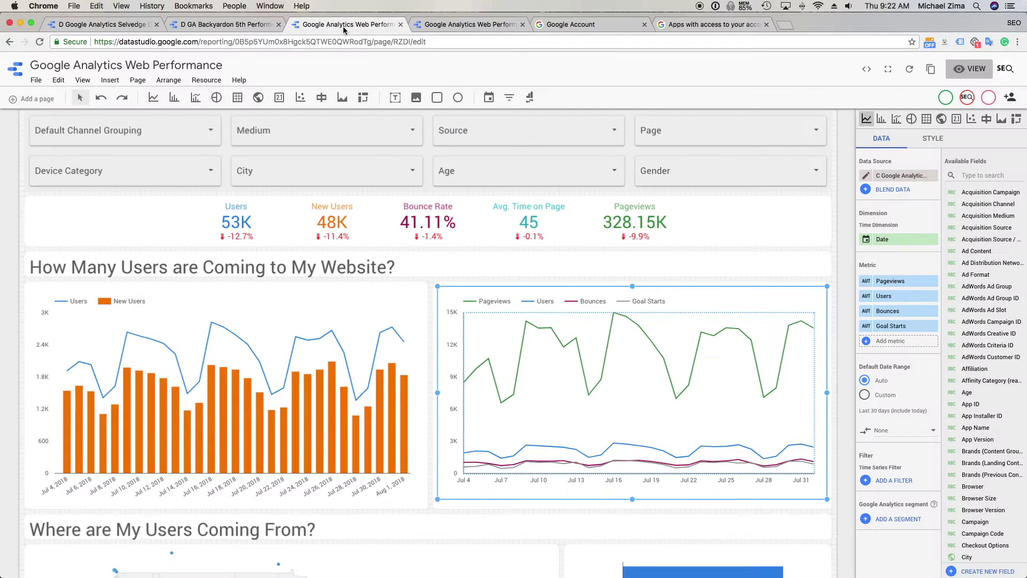
scroll(374, 253, up, 2)
click(207, 82)
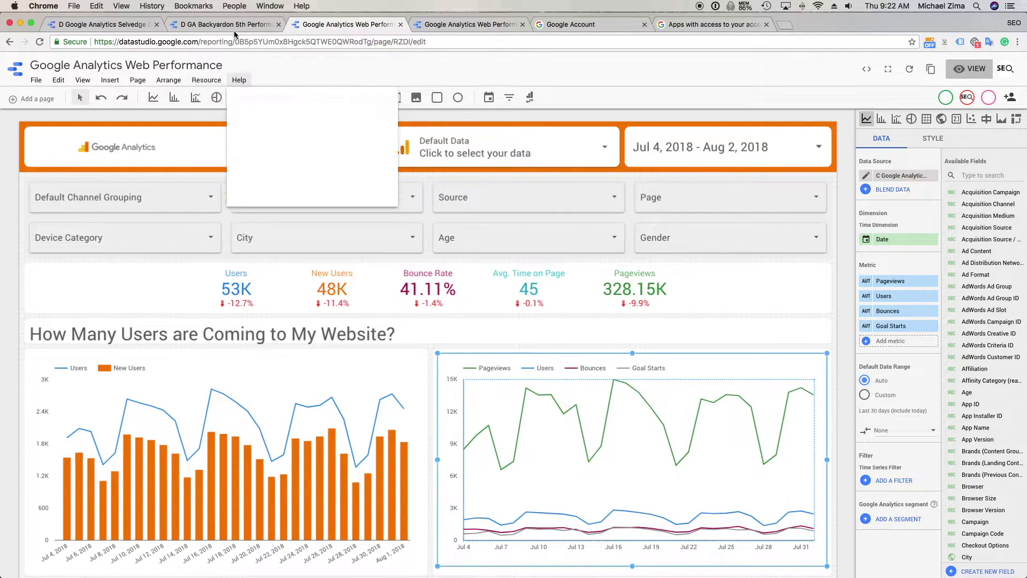
click(467, 29)
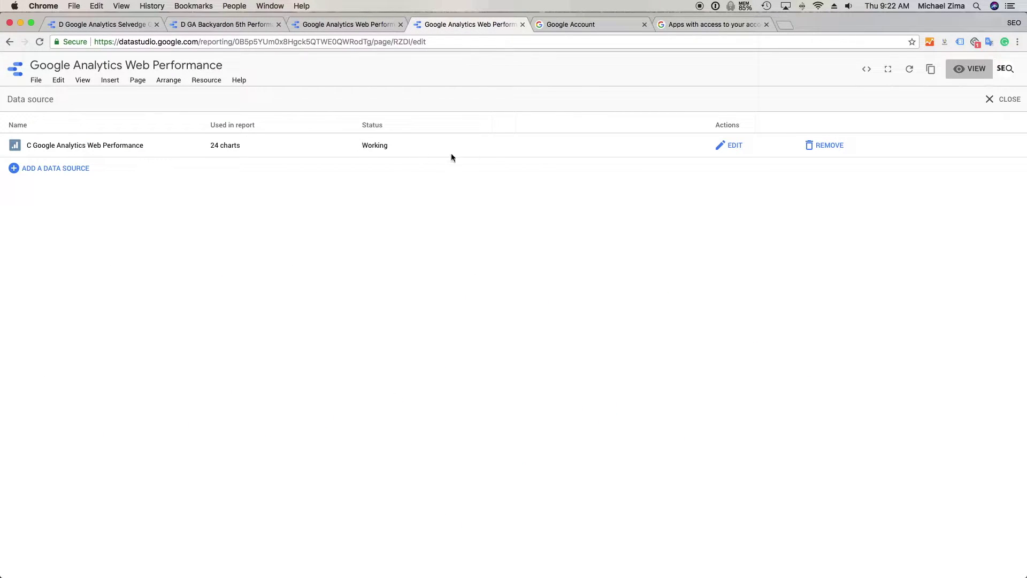
Edit the C Google Analytics Web Performance data source and browse its 510 fields
click(735, 147)
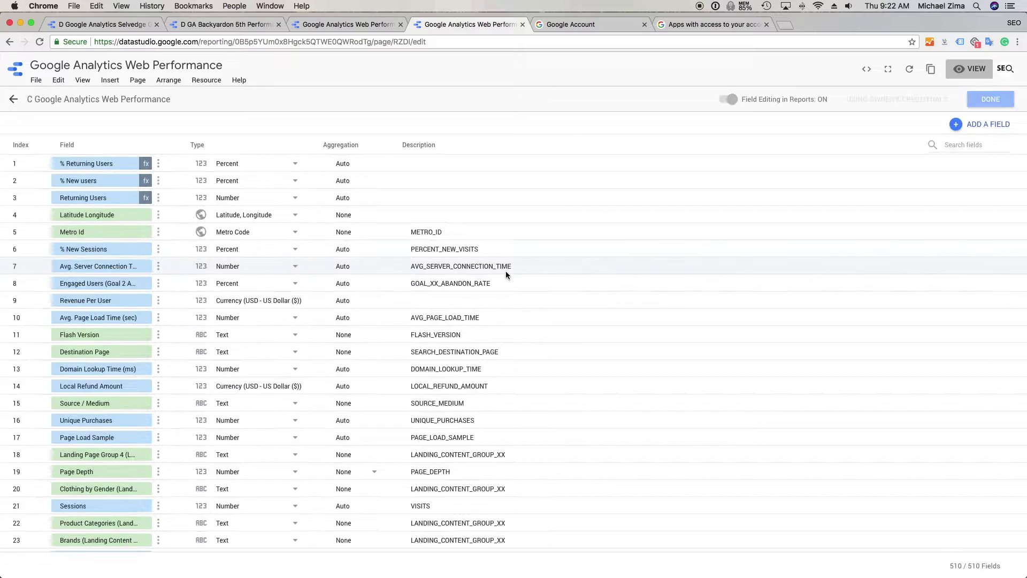
scroll(75, 225, down, 20)
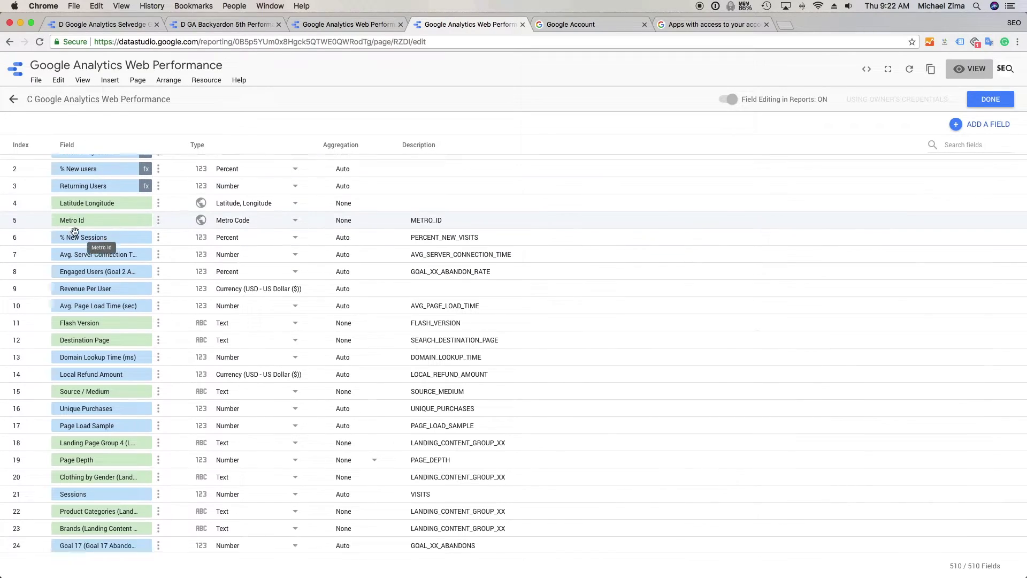
scroll(75, 231, down, 20)
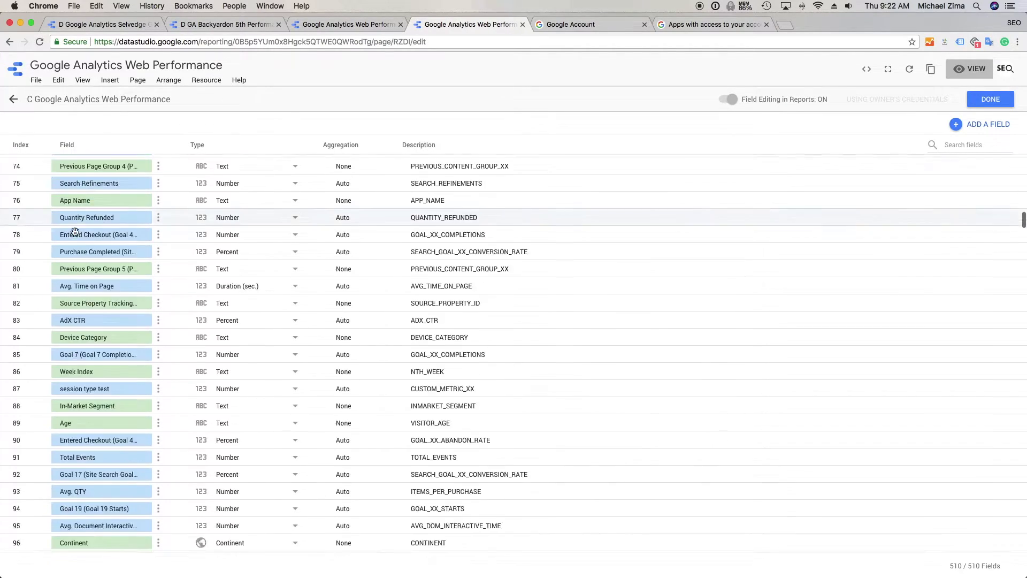
scroll(75, 232, down, 20)
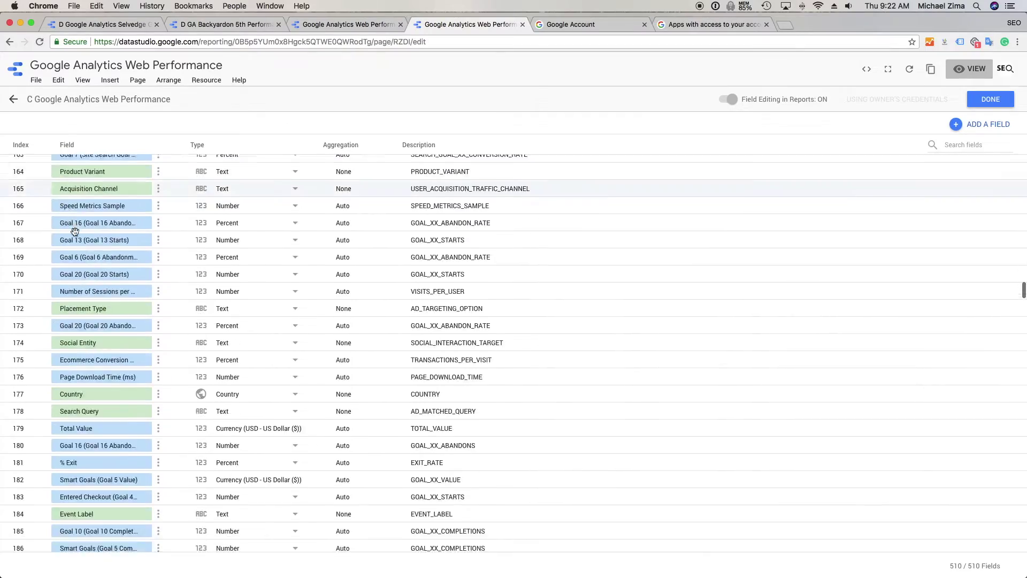
scroll(75, 231, up, 20)
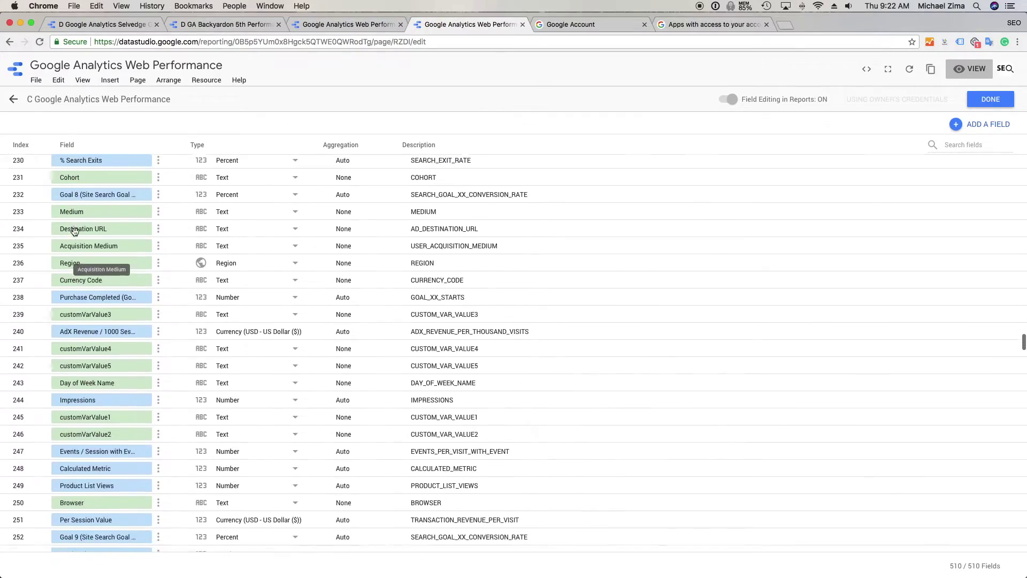
scroll(75, 231, up, 12)
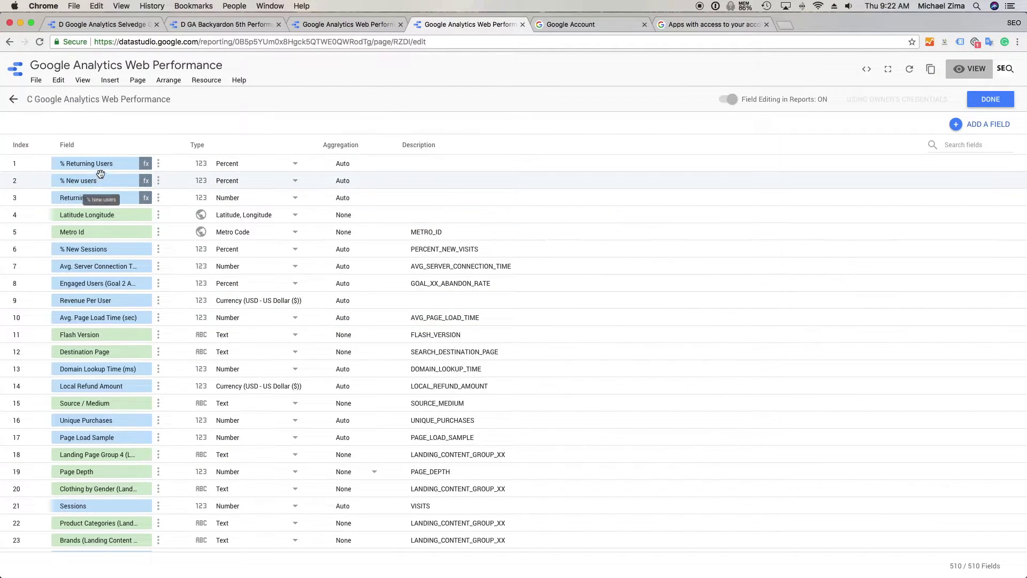
scroll(97, 333, down, 10)
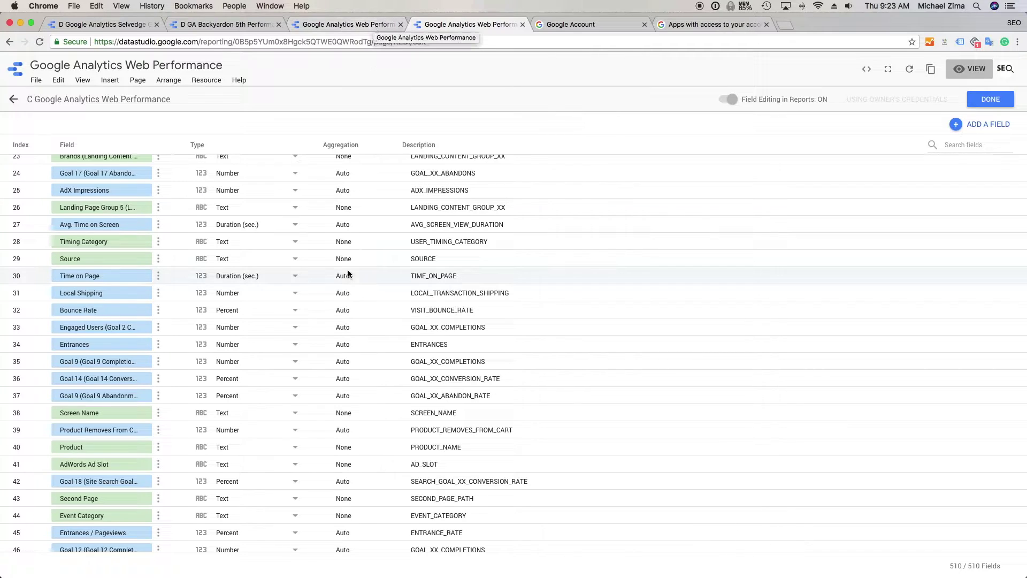
scroll(348, 270, up, 10)
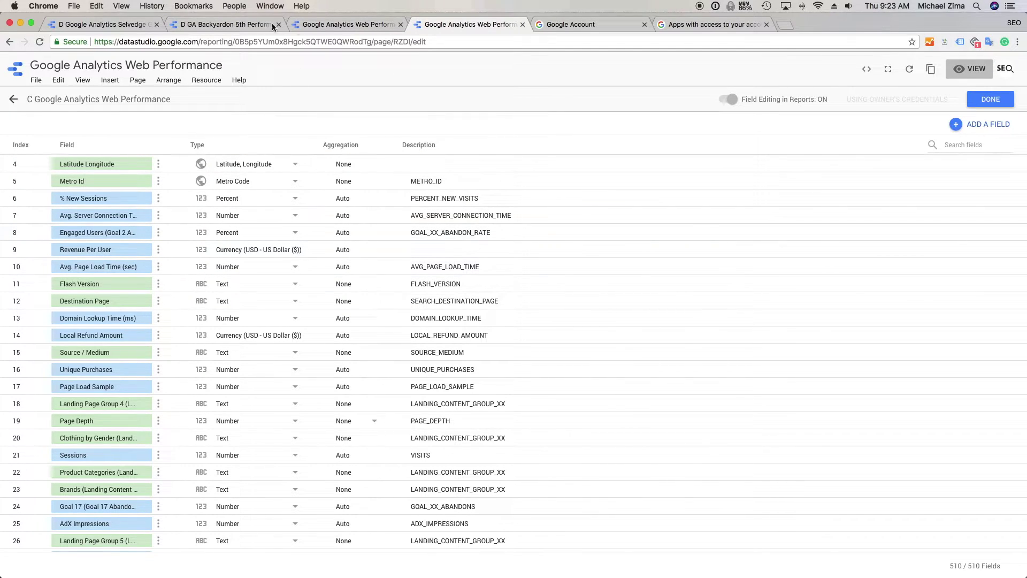
Re-add the Selvedge Grooming data source to its report, then remove it
click(108, 24)
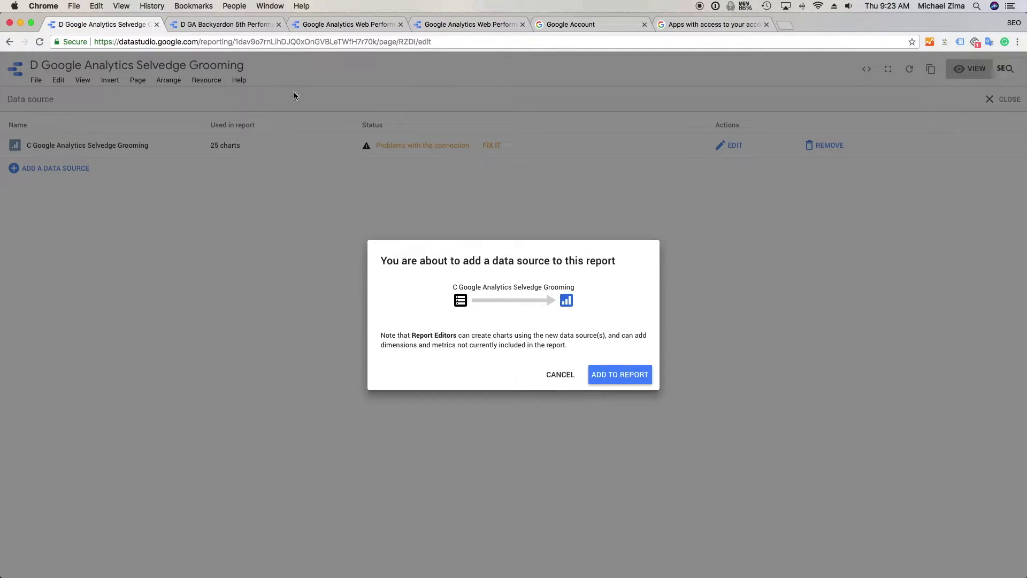
click(639, 381)
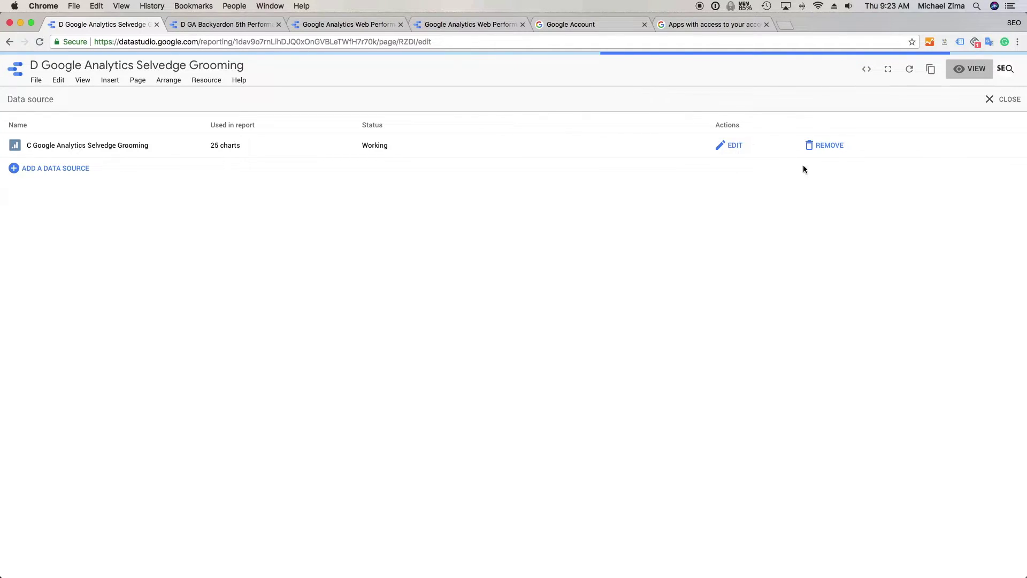
click(831, 150)
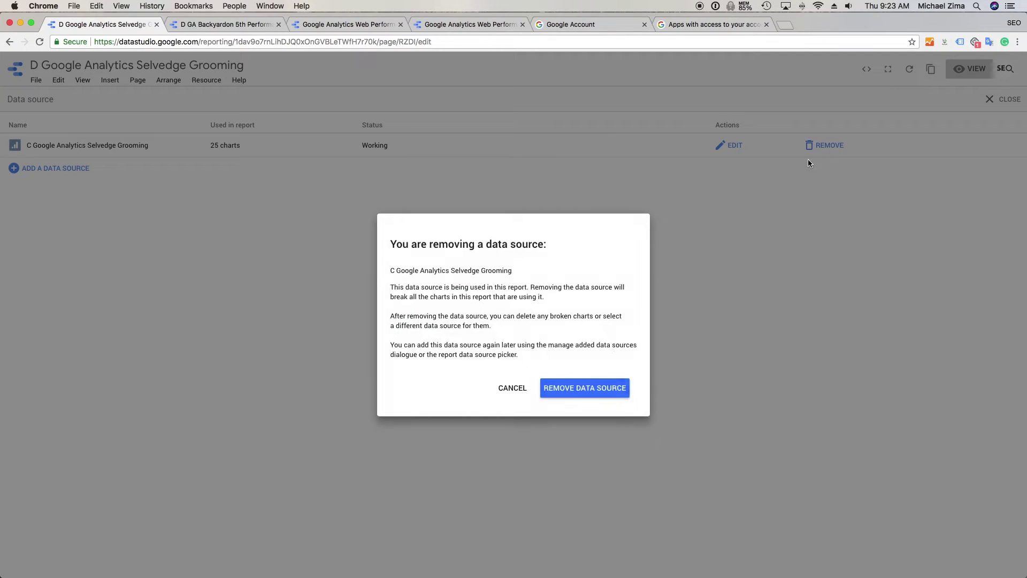
click(573, 387)
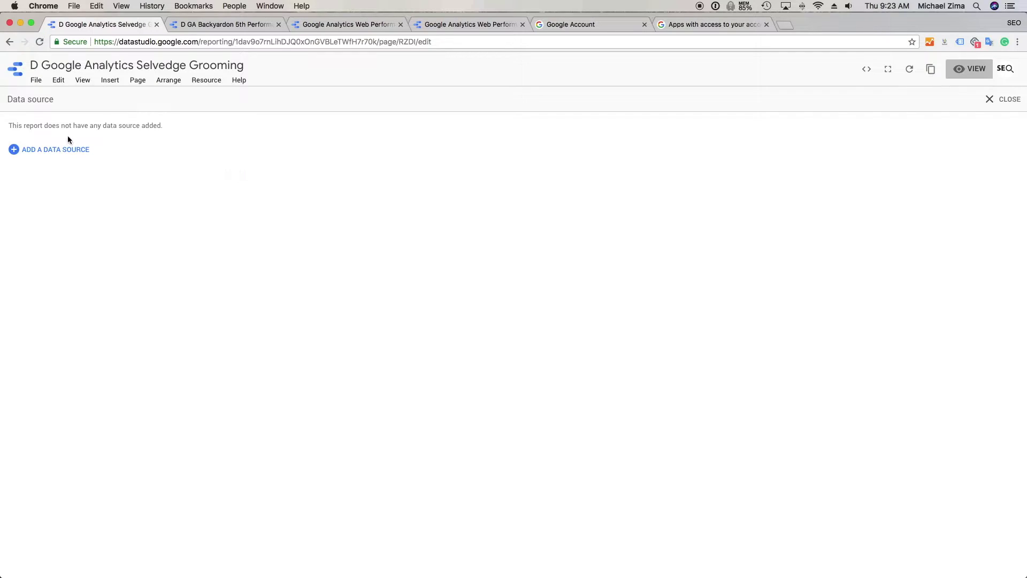
Begin adding a new data source to the report
click(66, 151)
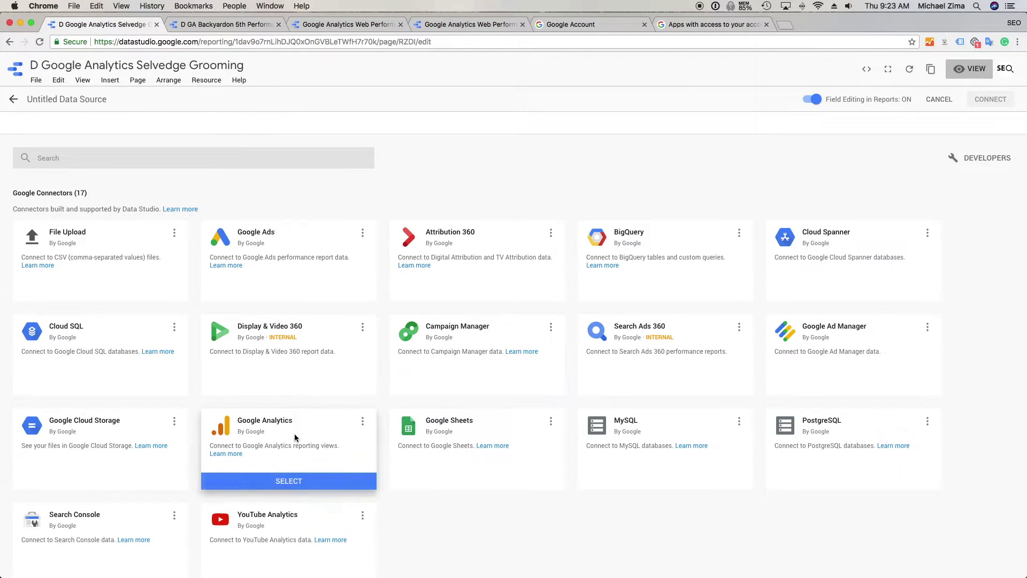
Choose Google Analytics with the Design Builders account, Design Builders property and All Web Site Data view
click(297, 480)
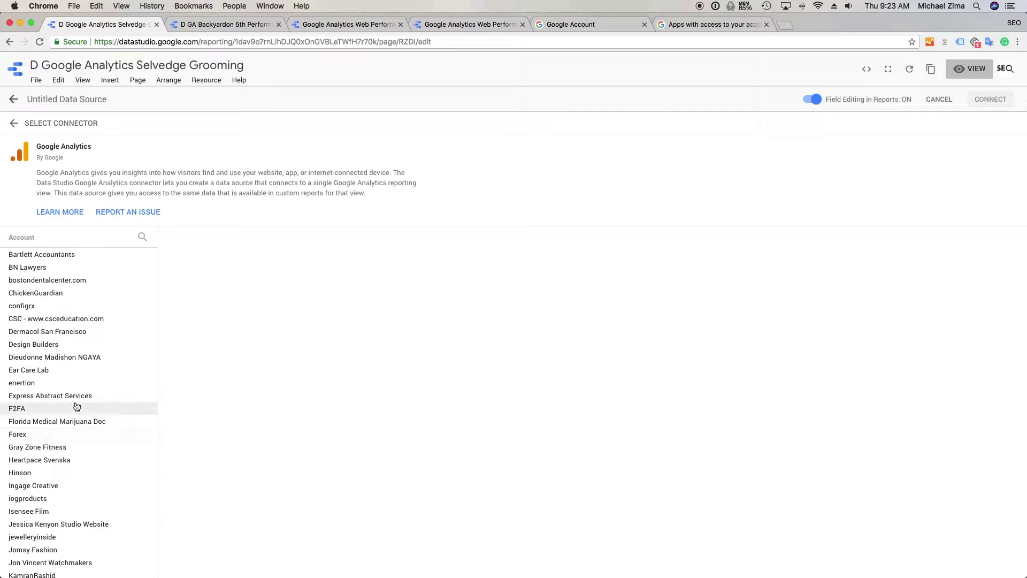
click(84, 349)
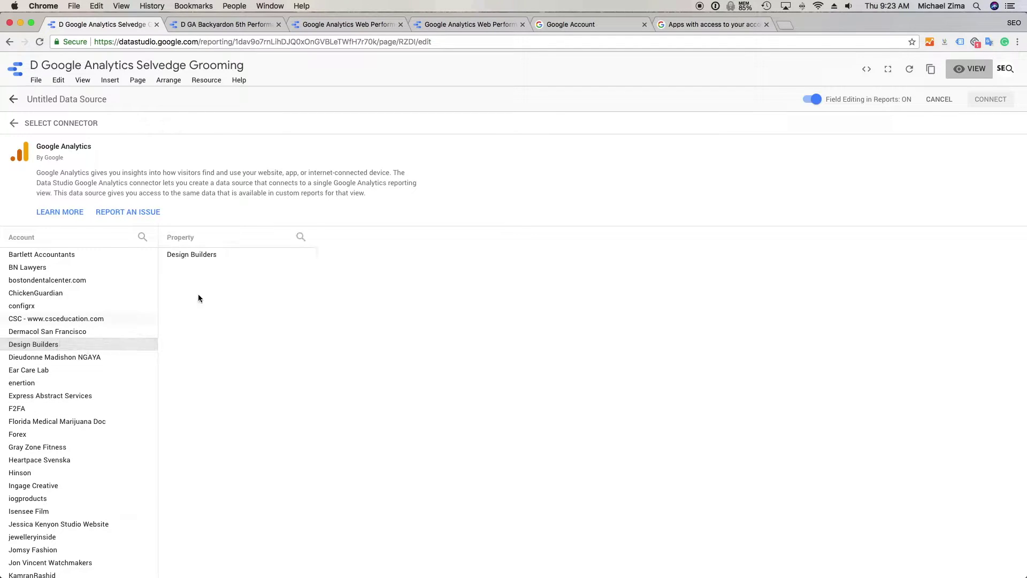
click(213, 257)
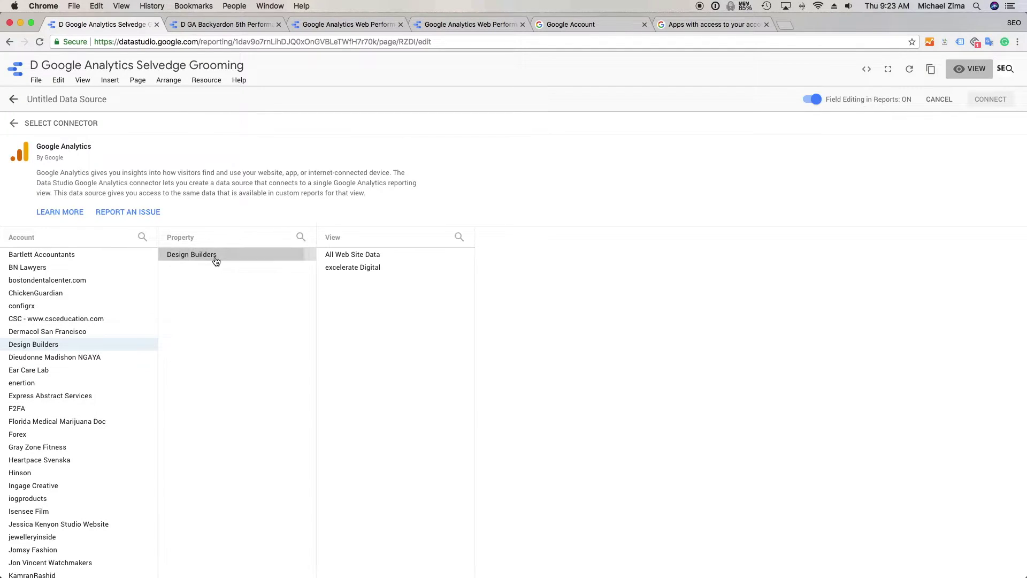
click(351, 256)
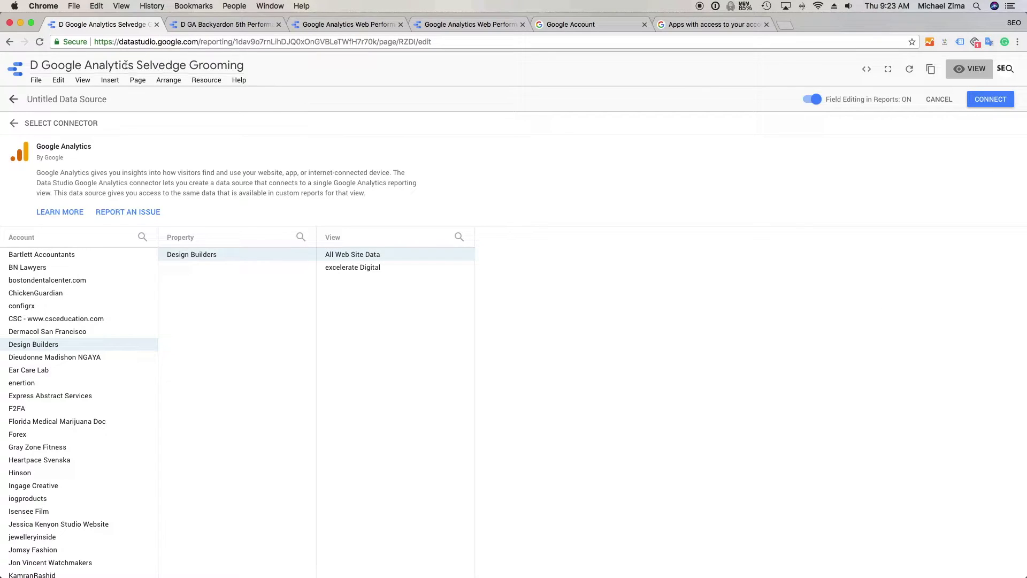
click(60, 98)
Name the data source 'C GA Design Builders' and connect it
text(C)
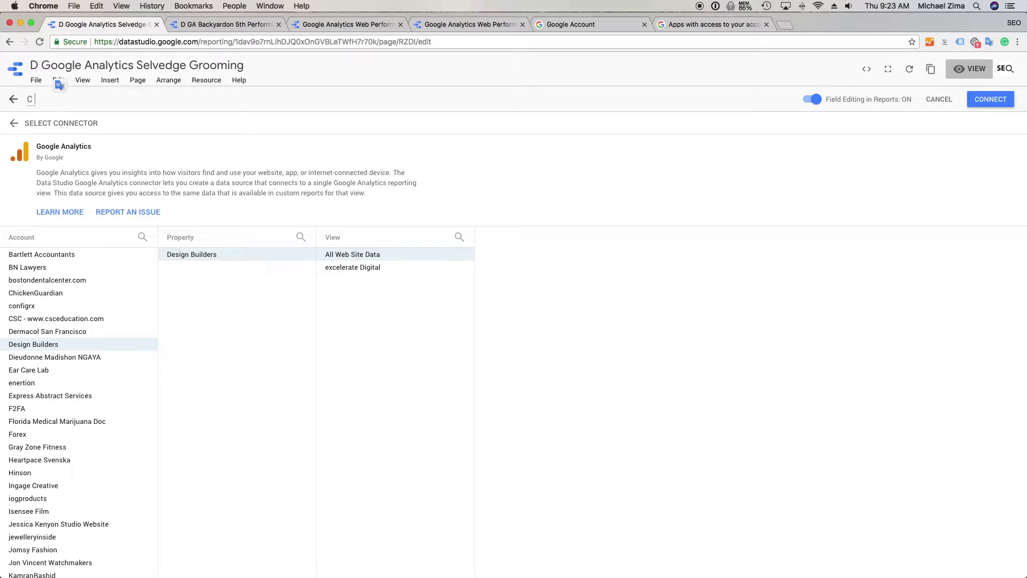
text( GA Design Builders)
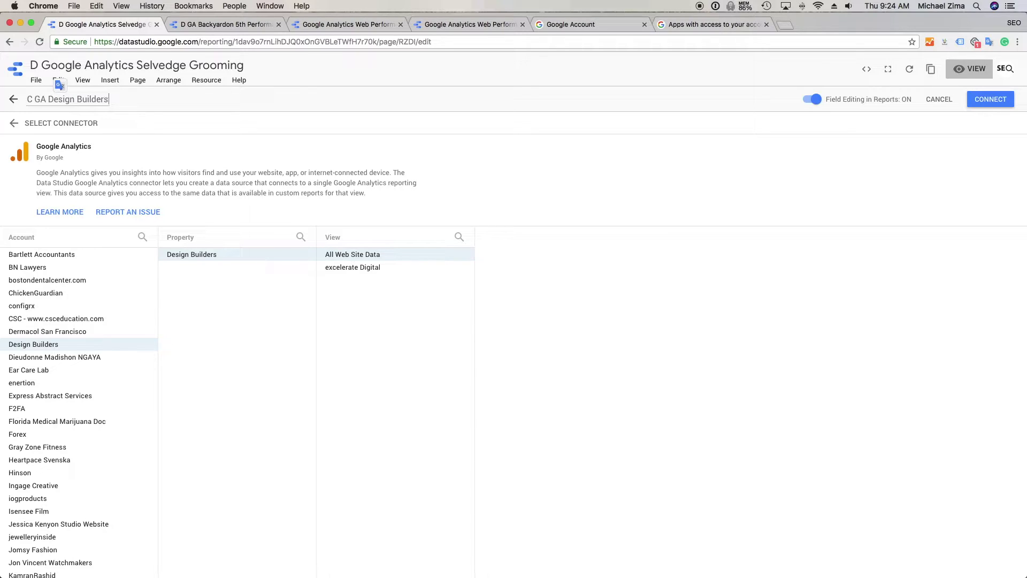
click(983, 100)
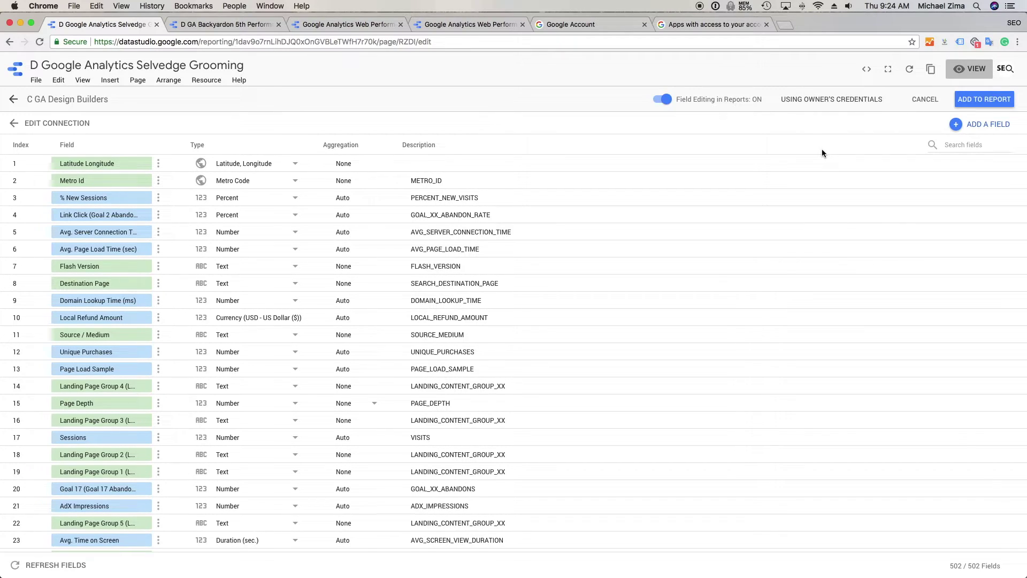
Keep C GA Design Builders on owner's credentials and add it to the report
click(828, 96)
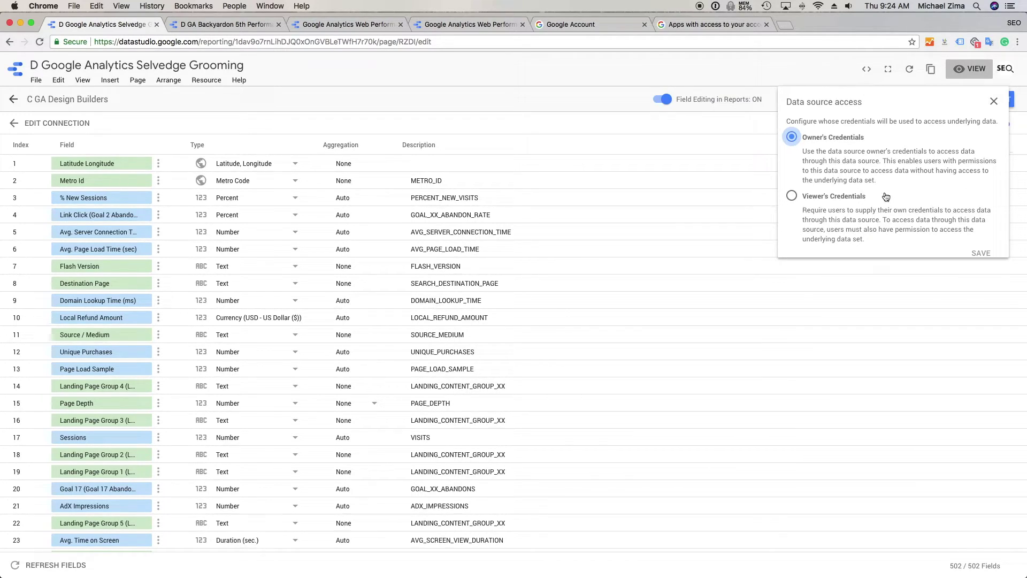
scroll(907, 181, down, 1)
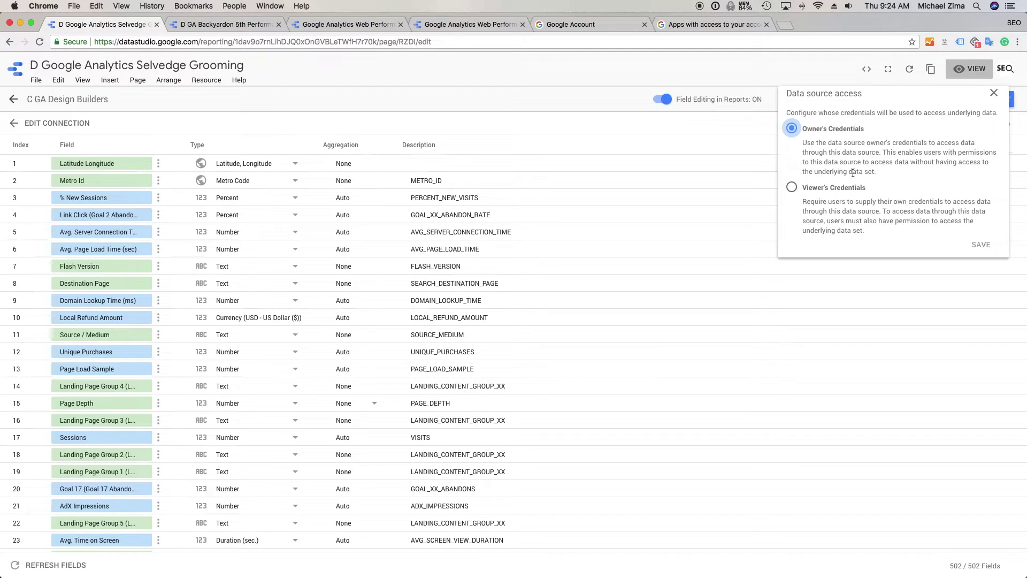
click(993, 92)
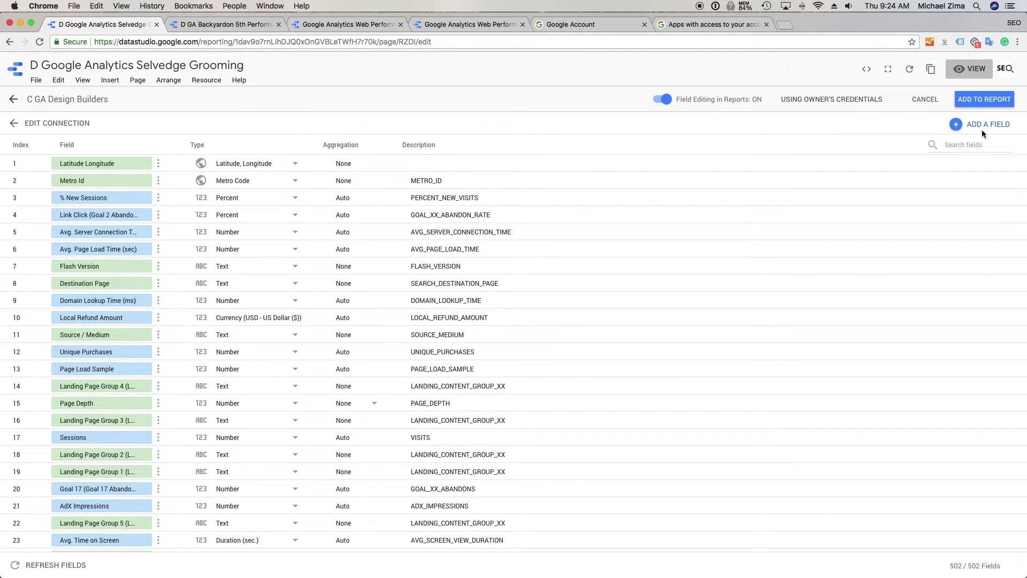
click(976, 103)
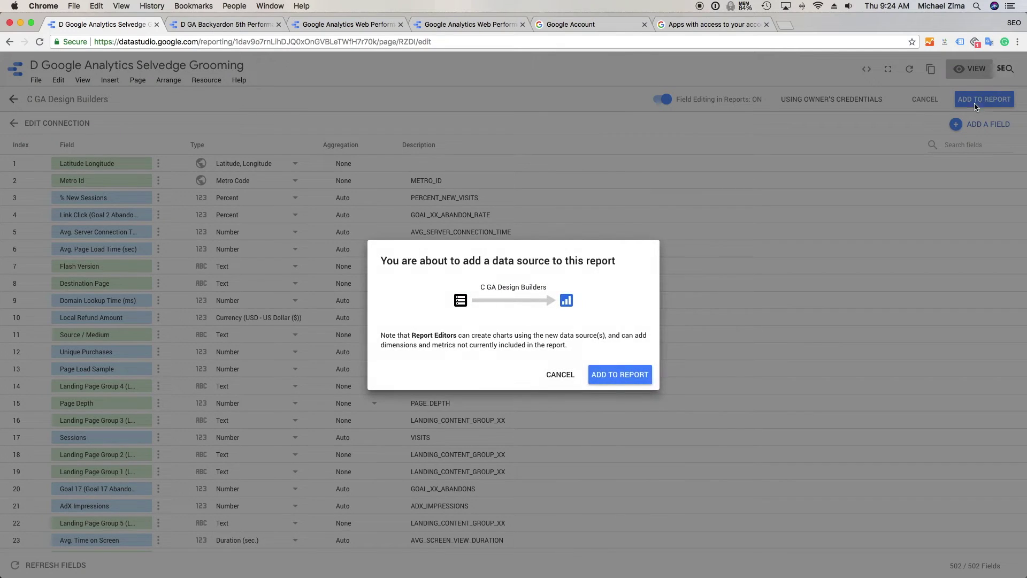
Confirm adding C GA Design Builders and switch the first filter control to it, showing Default Channel Grouping
click(611, 374)
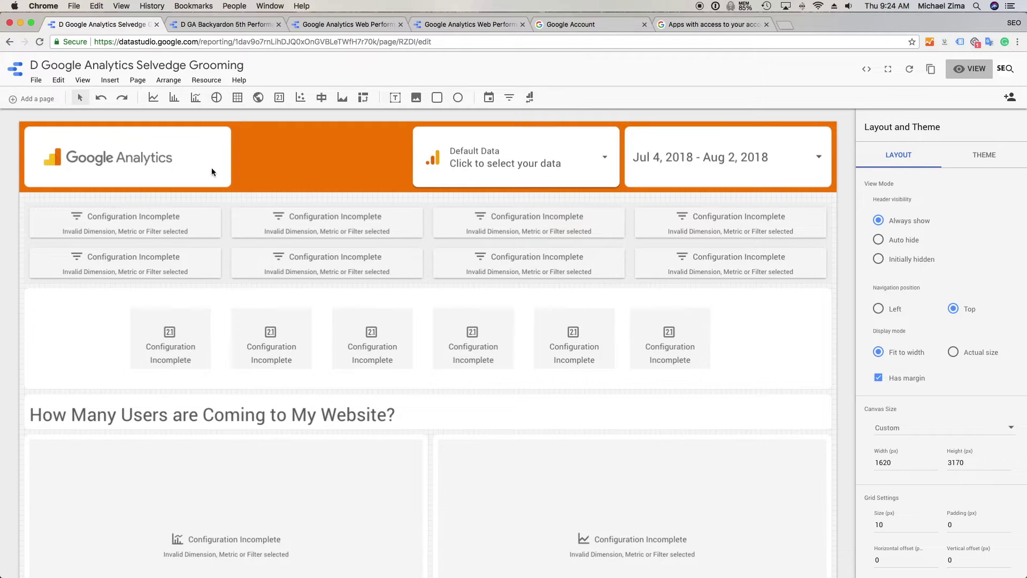
click(179, 225)
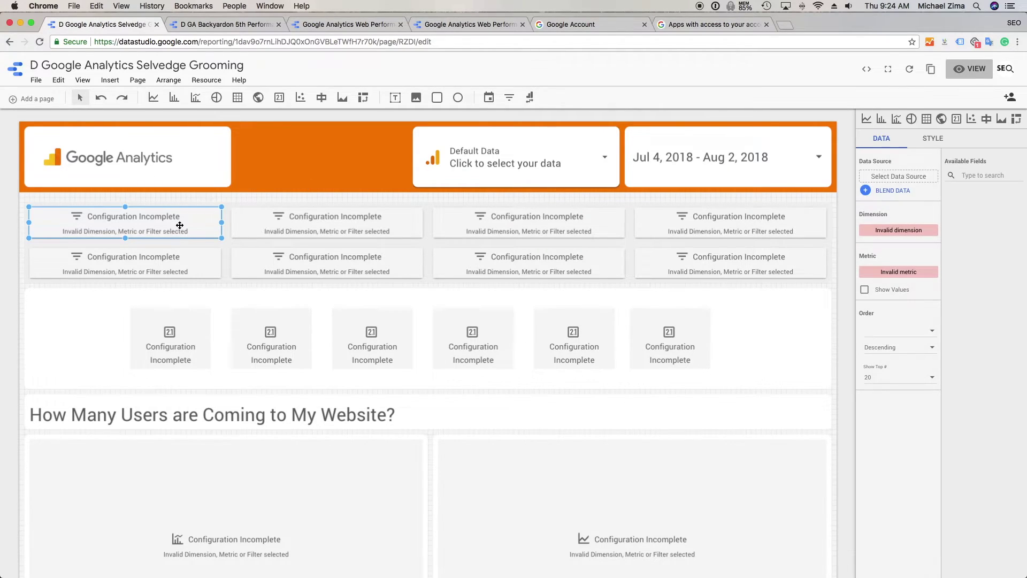
click(910, 179)
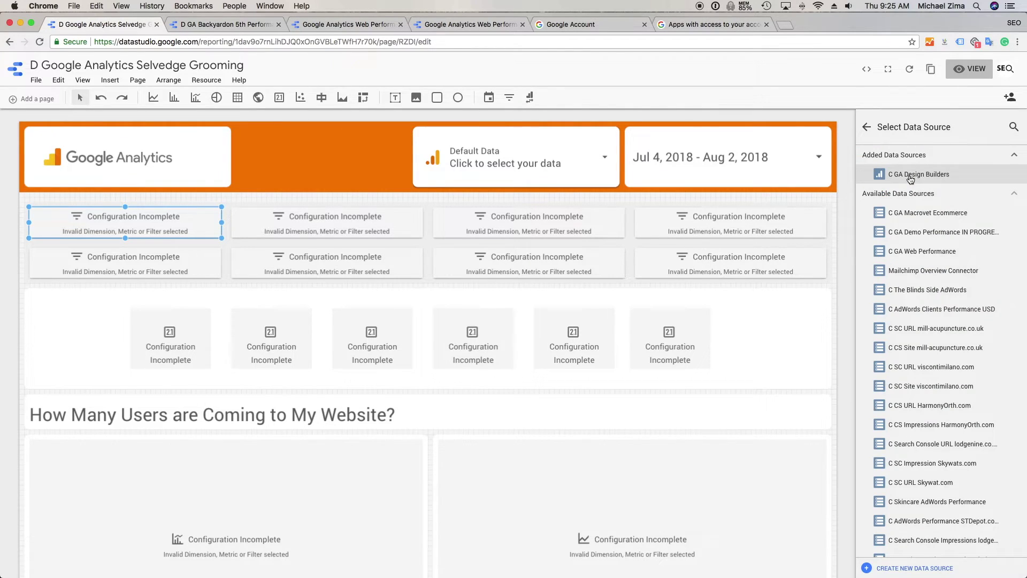
click(910, 177)
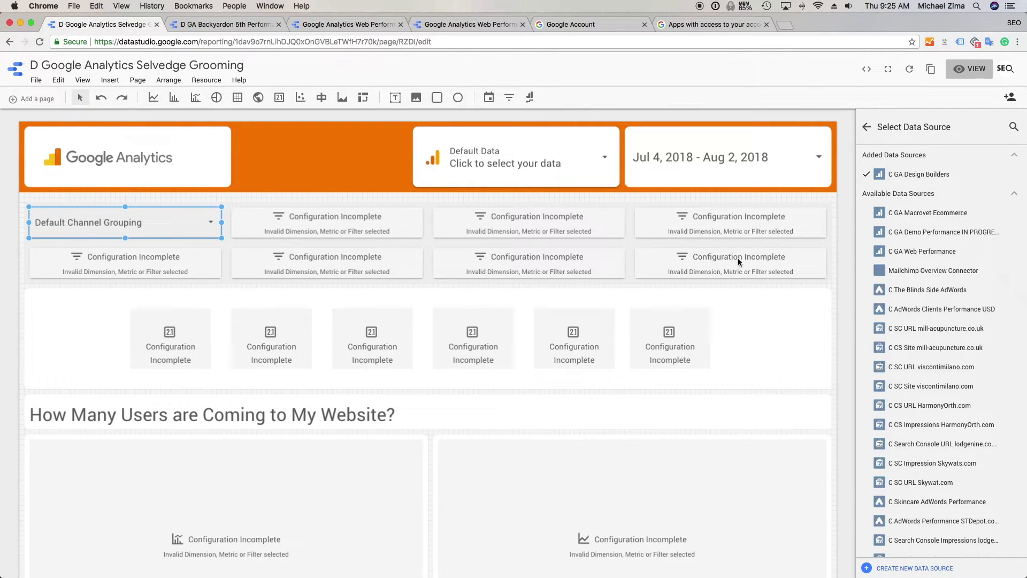
click(868, 127)
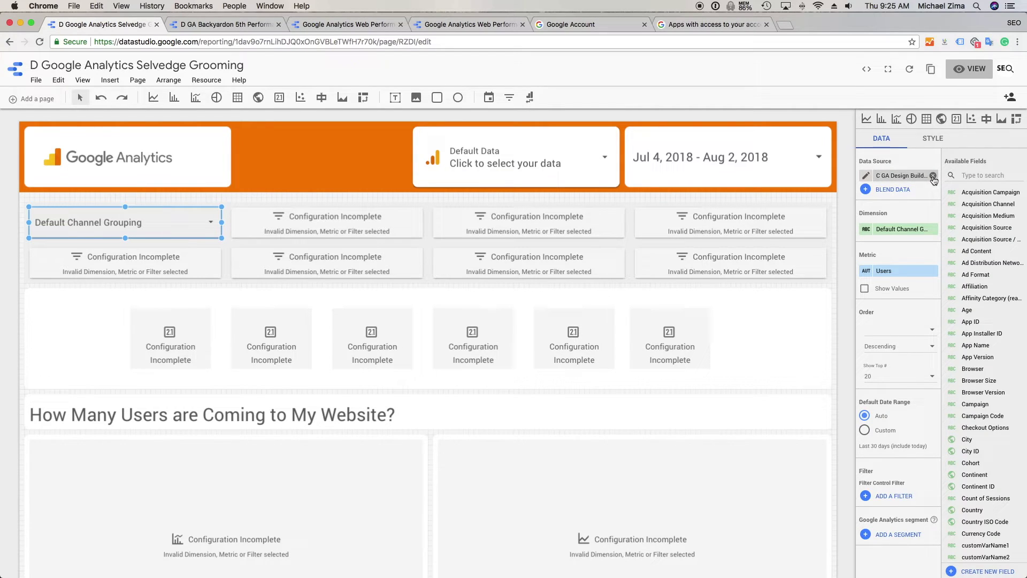
scroll(512, 423, down, 10)
scroll(512, 423, down, 5)
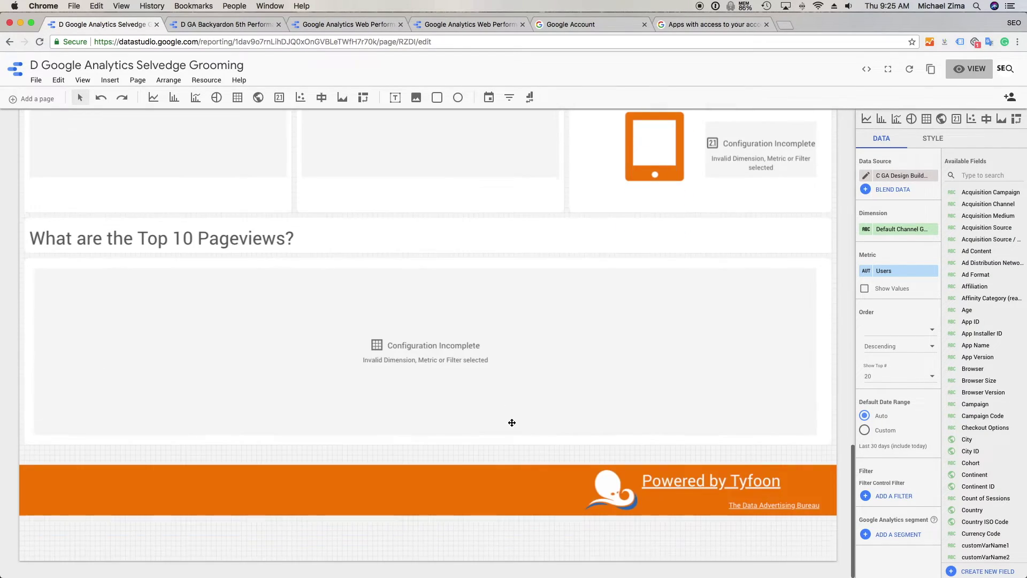
scroll(512, 422, up, 15)
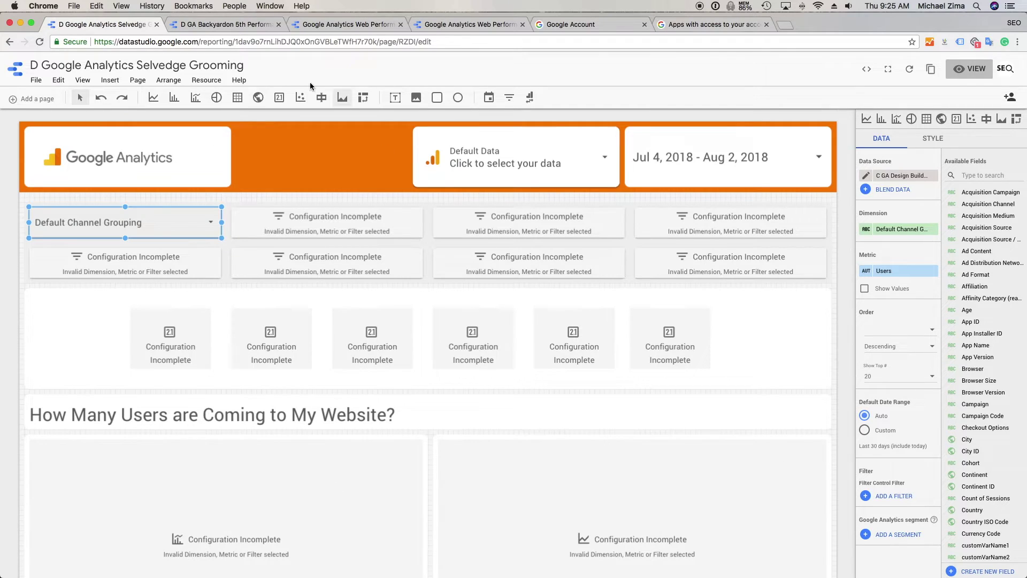
Go to the Google Account's apps-with-account-access page
click(571, 28)
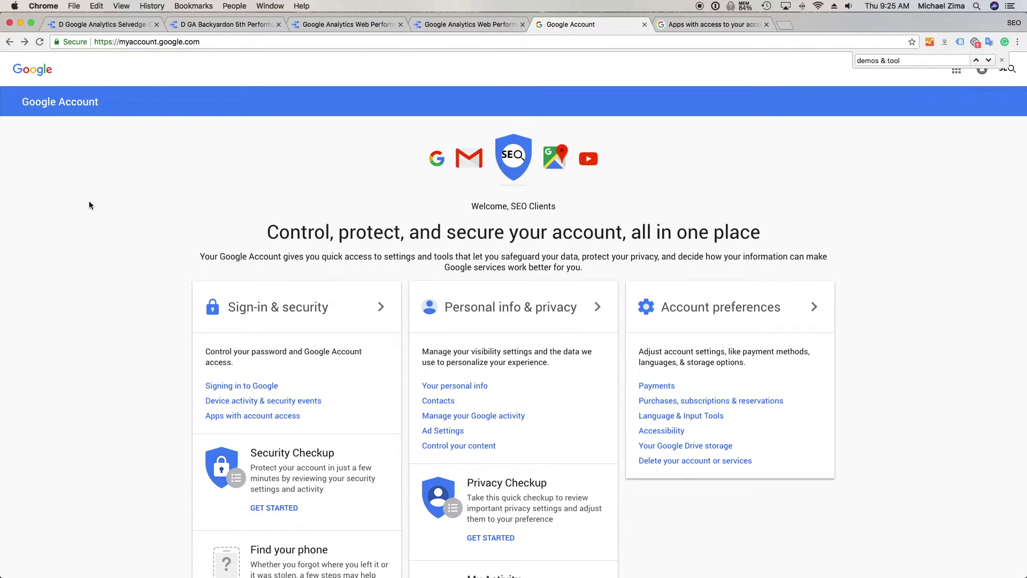
scroll(89, 205, down, 3)
scroll(89, 205, up, 3)
scroll(135, 379, down, 3)
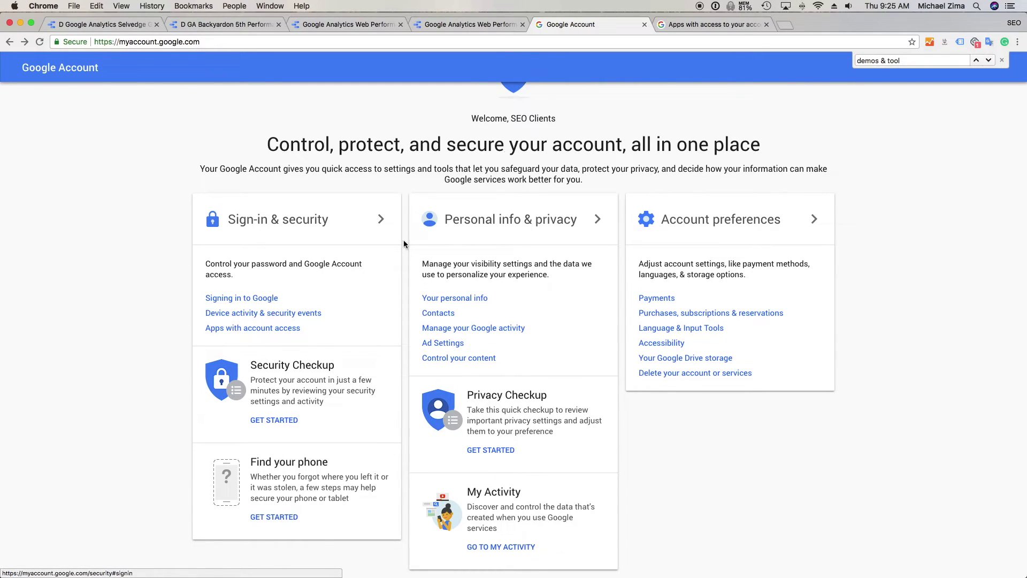
click(719, 27)
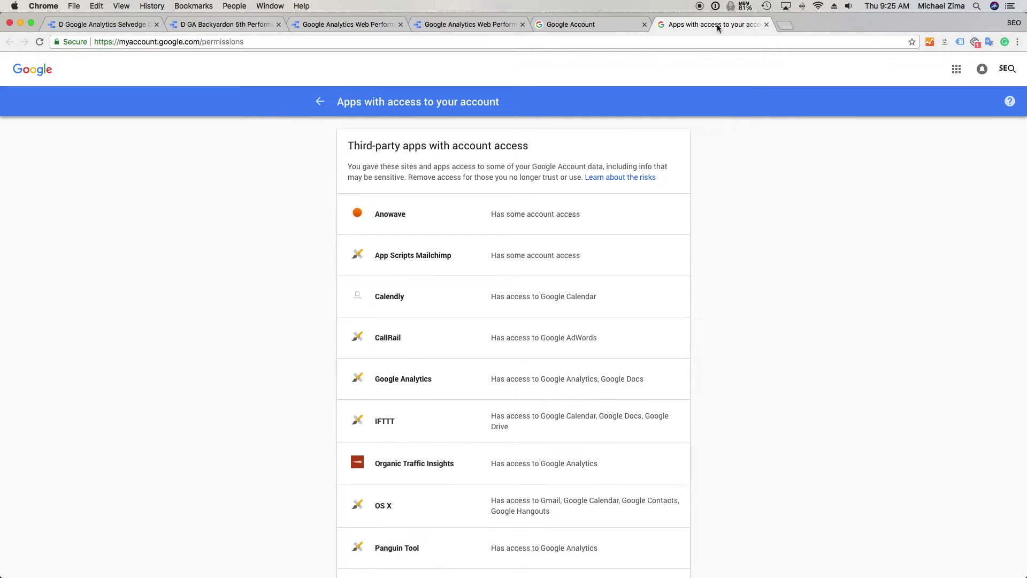
Search the list for 'google analytics' to confirm Google Data Studio's access, then return to Data Studio
key(super+f)
text(google ana)
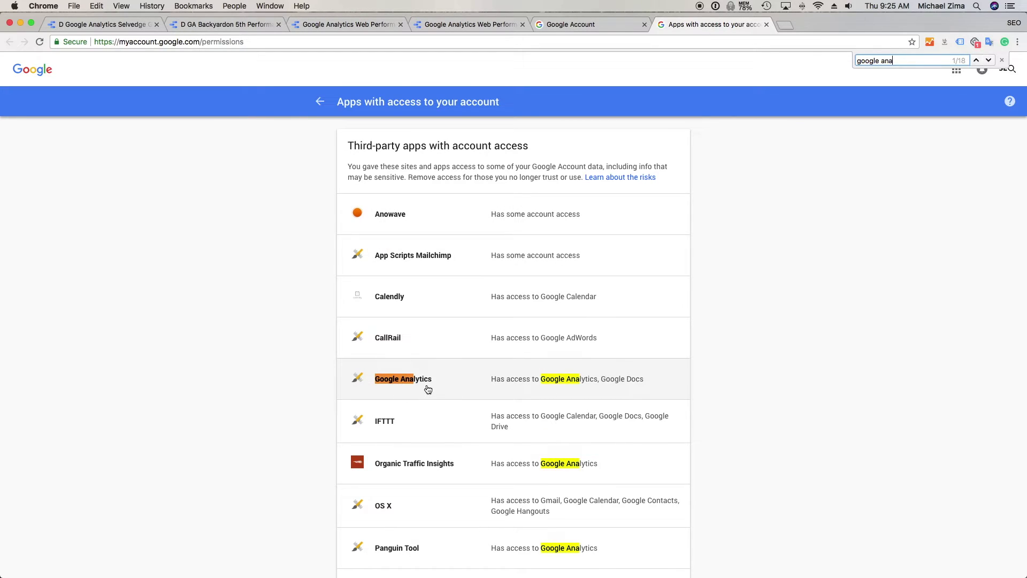
text(lytics)
key(Return)
key(Return)
key(Return)
key(Return)
key(Return)
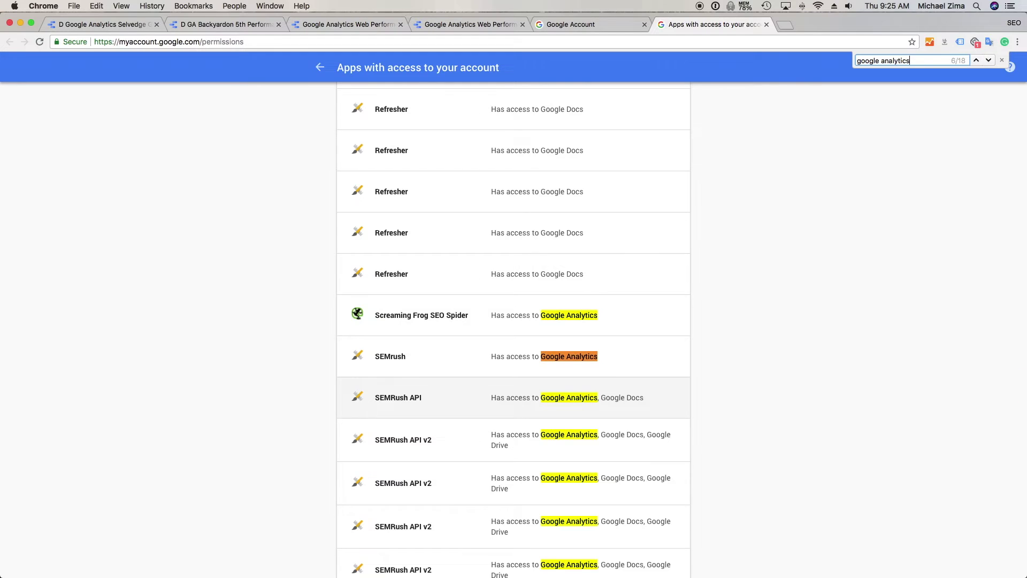
scroll(514, 357, down, 15)
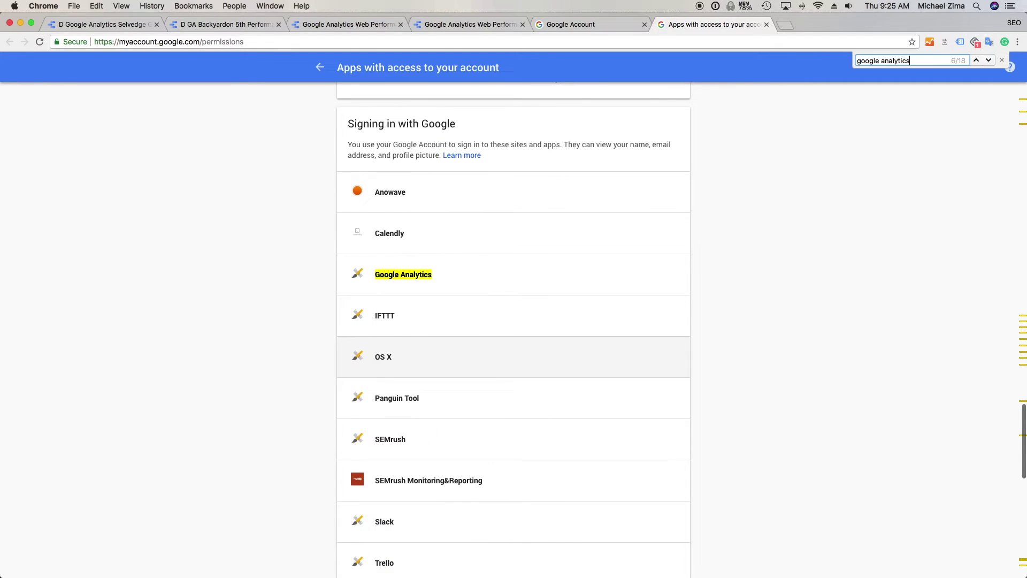
scroll(481, 282, down, 4)
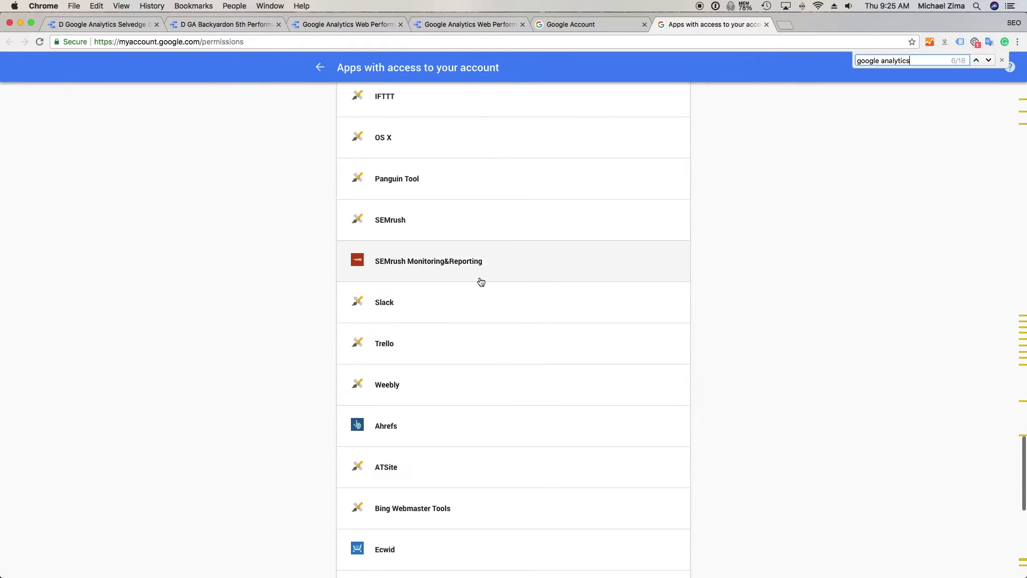
scroll(481, 282, up, 6)
scroll(445, 356, down, 6)
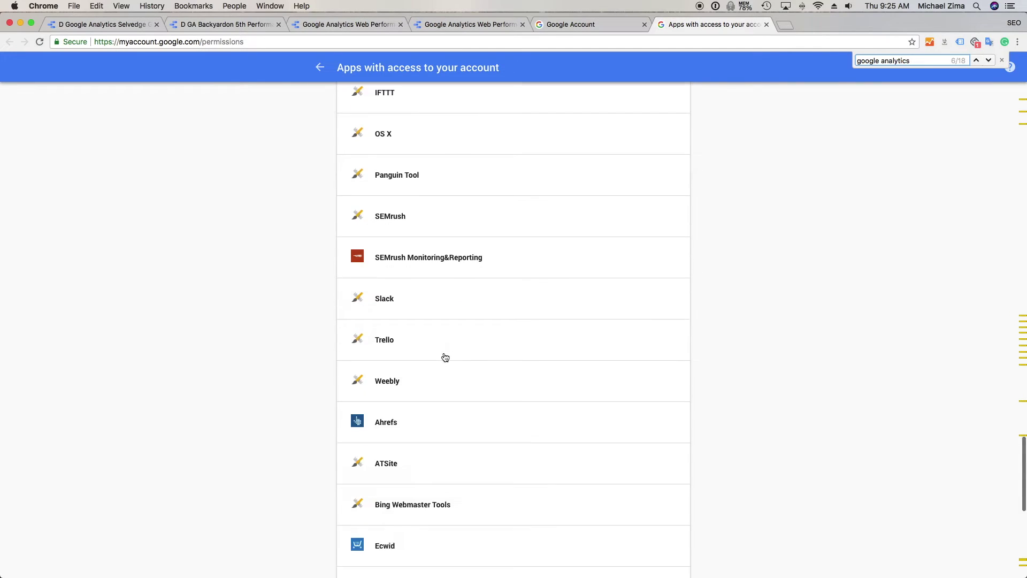
scroll(445, 357, down, 9)
scroll(445, 357, up, 5)
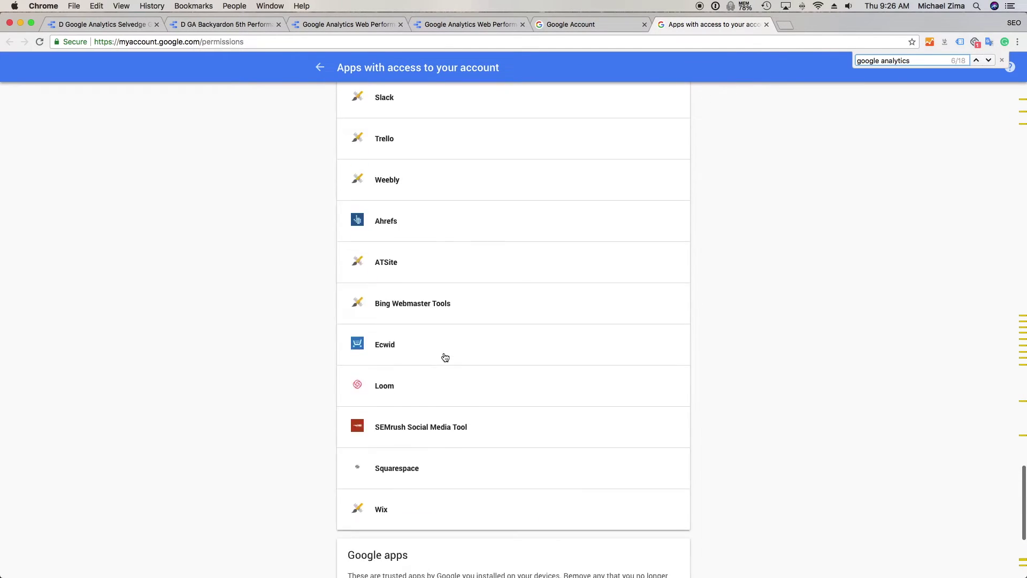
scroll(445, 357, up, 2)
scroll(445, 356, down, 7)
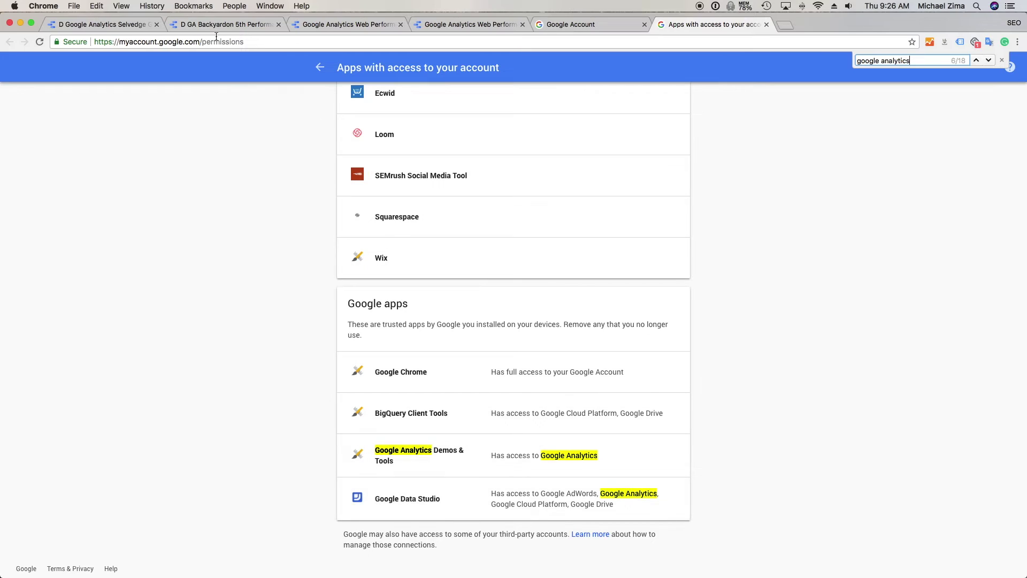
click(346, 27)
Leave the Web Performance data source's field list and close the data source list
click(438, 29)
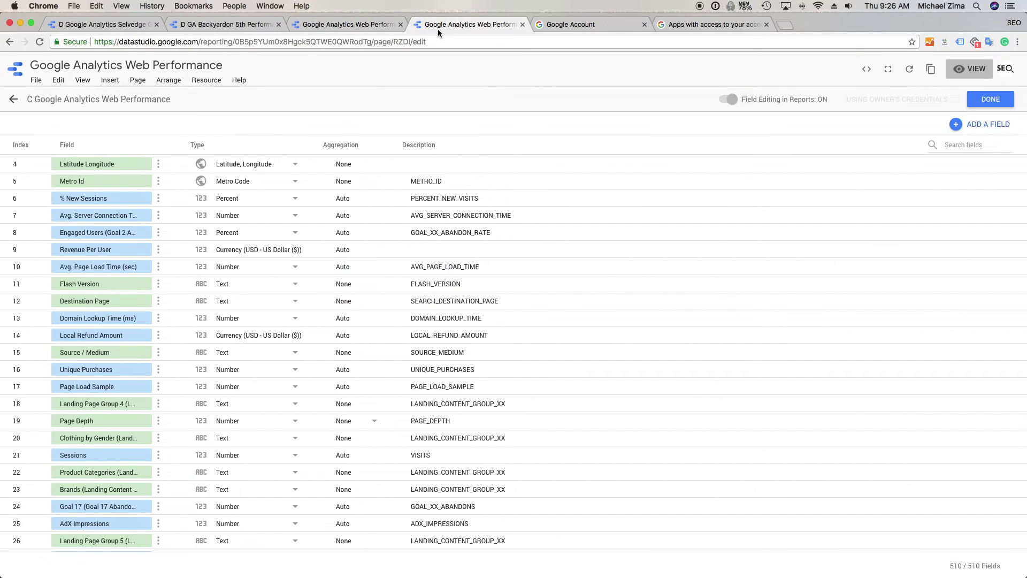
click(14, 102)
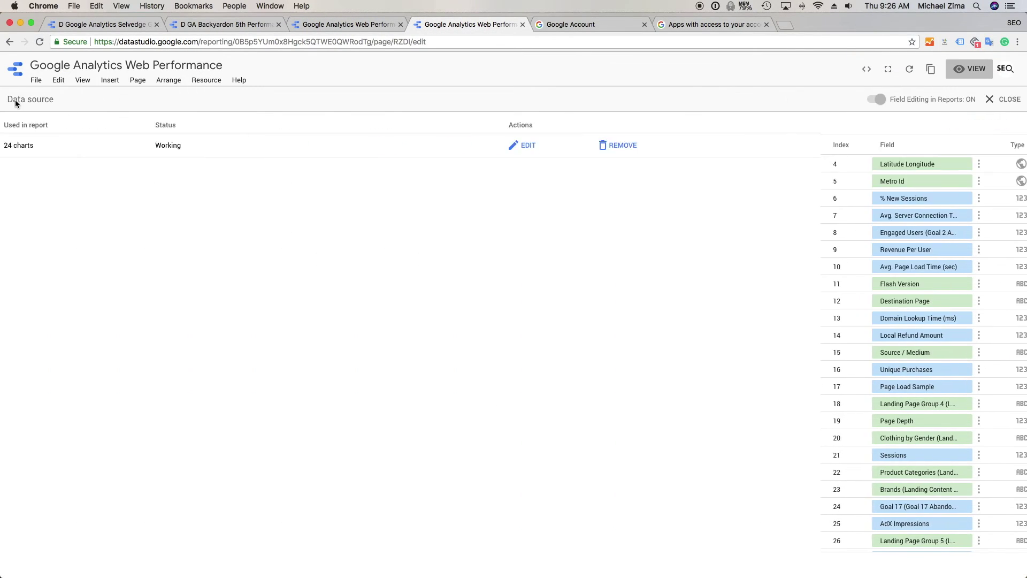
click(1015, 101)
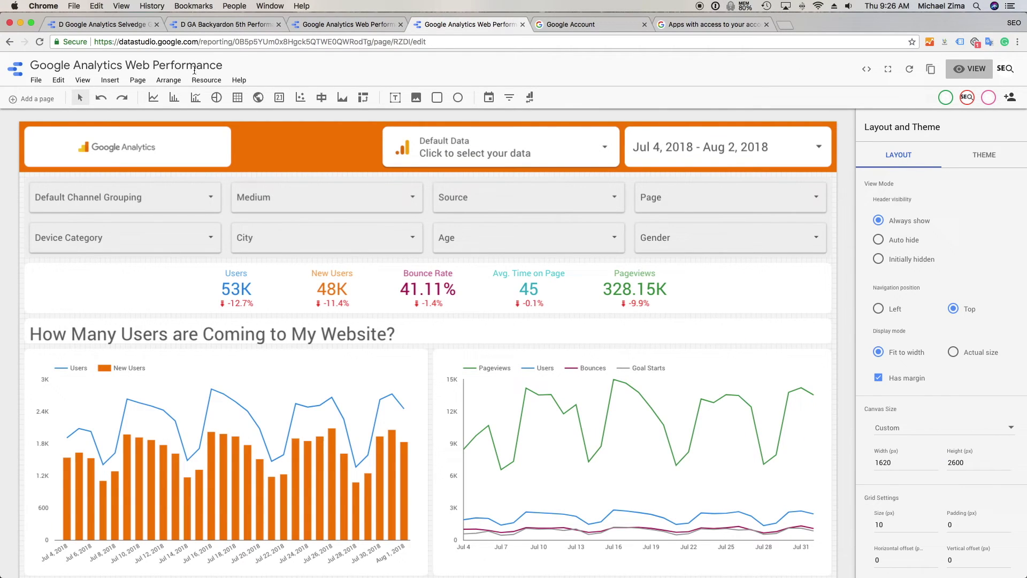
Add a new data source through Resource > Manage added data sources
click(168, 80)
mouse_move(207, 79)
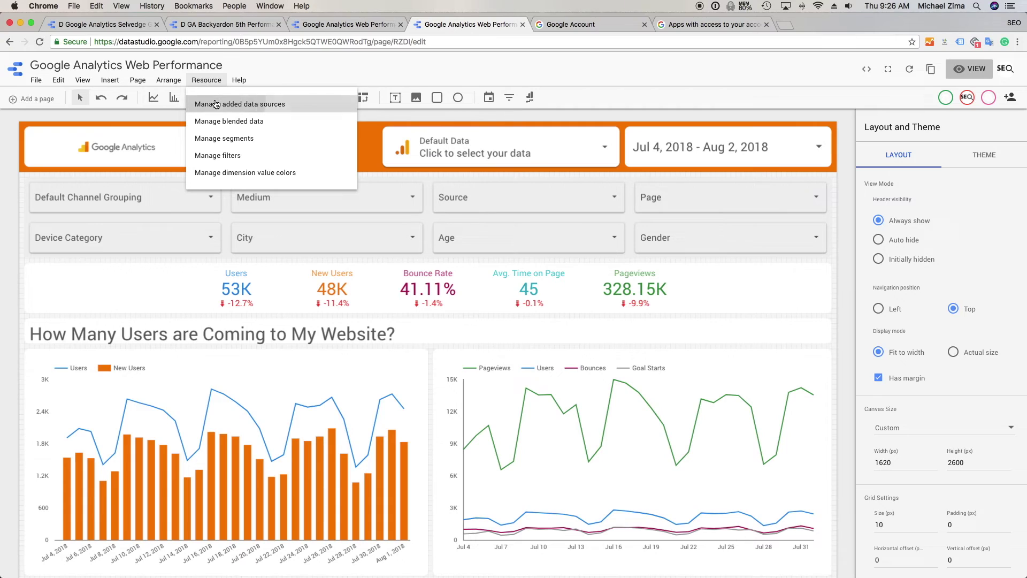
click(216, 104)
drag(34, 177, 39, 177)
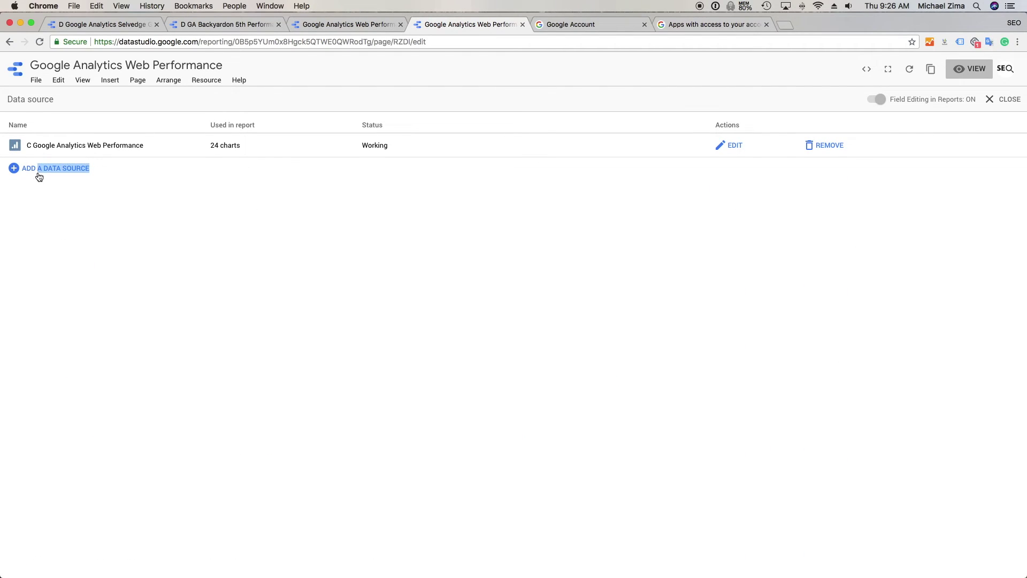
click(38, 173)
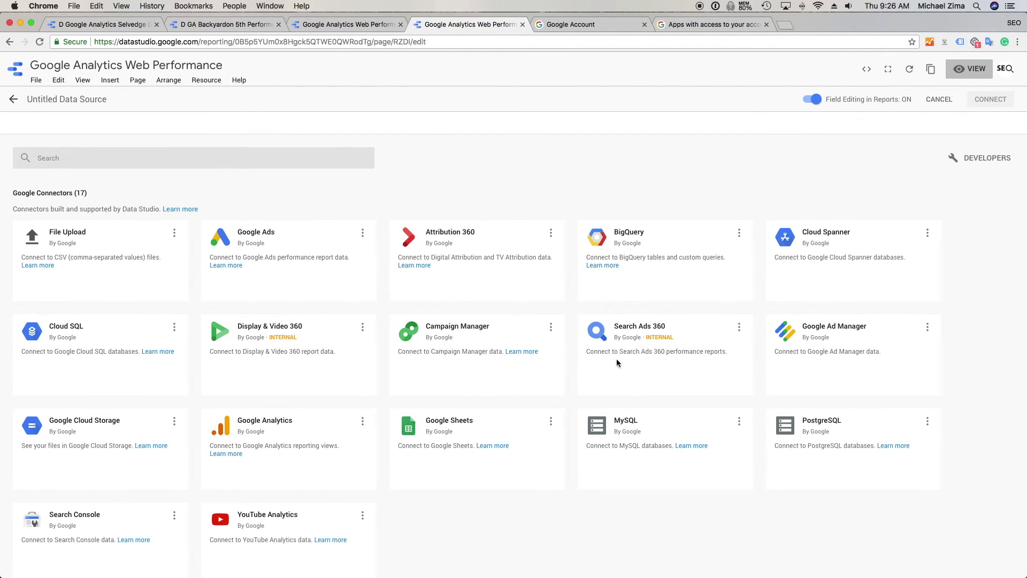
mouse_move(262, 453)
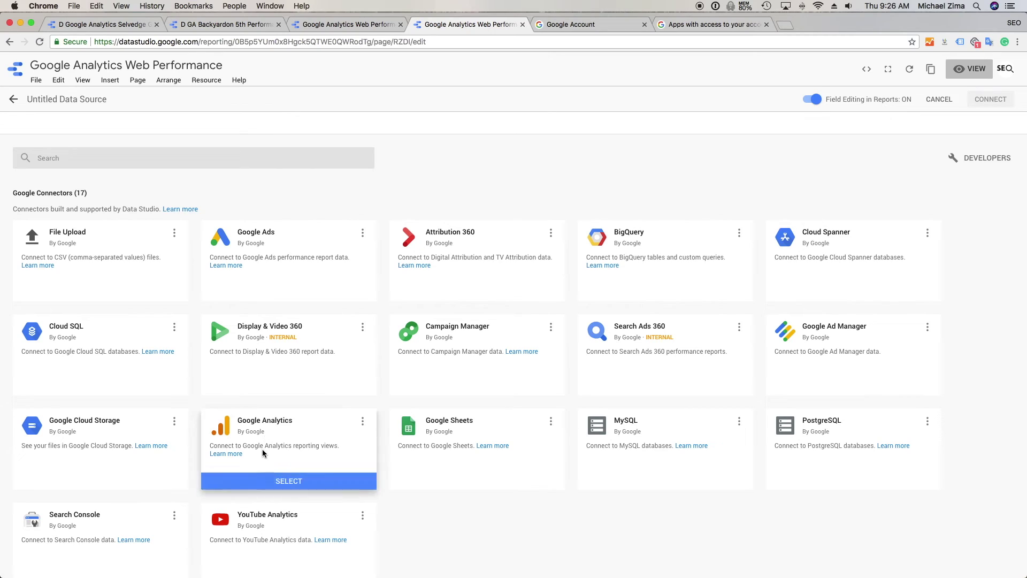